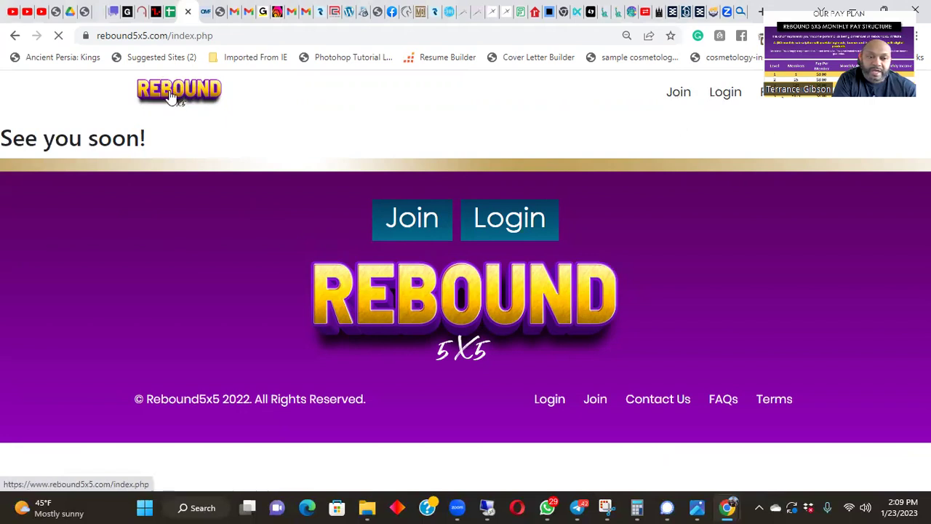
# Step: Review the Rebound 5x5 home page from the video and welcome section down to the monthly pay structure chart
pyautogui.scroll(-6, 310, 214)
pyautogui.scroll(1, 310, 216)
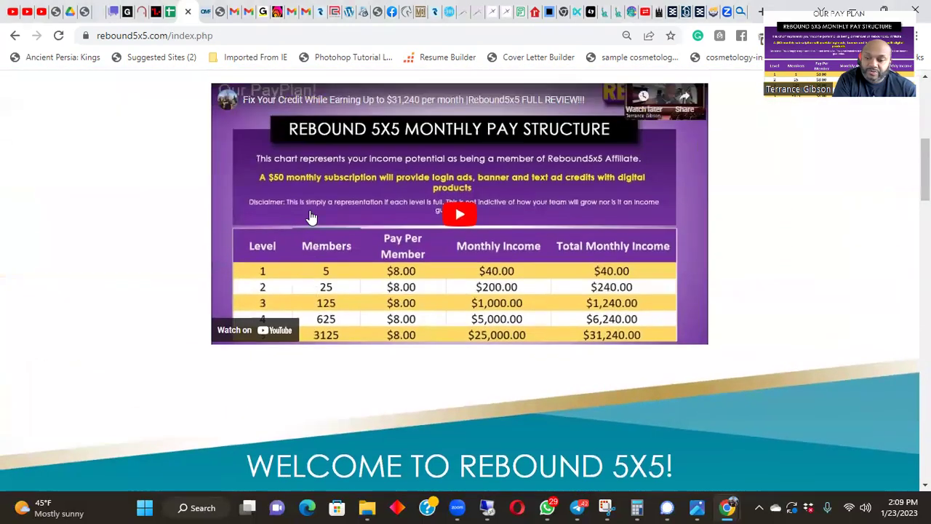
pyautogui.scroll(-6, 417, 246)
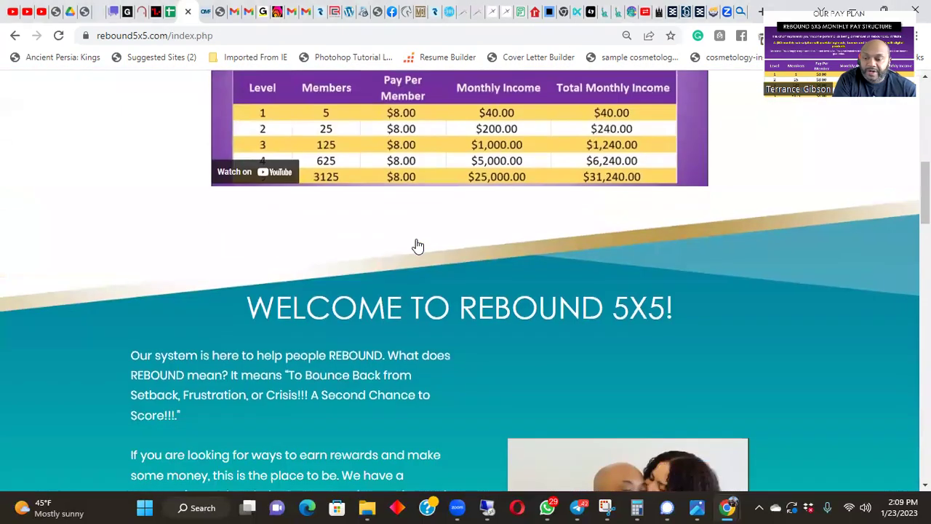
pyautogui.scroll(-3, 416, 240)
pyautogui.scroll(2, 814, 229)
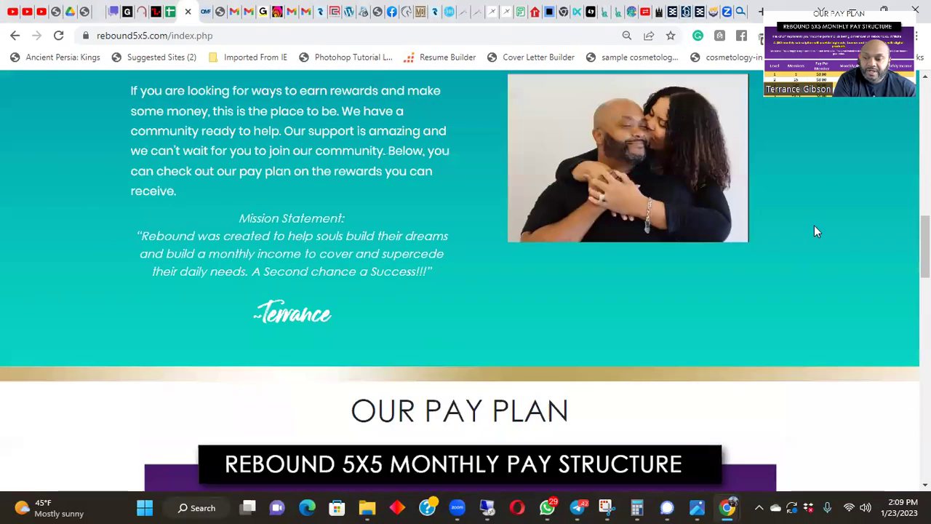
pyautogui.scroll(-5, 551, 283)
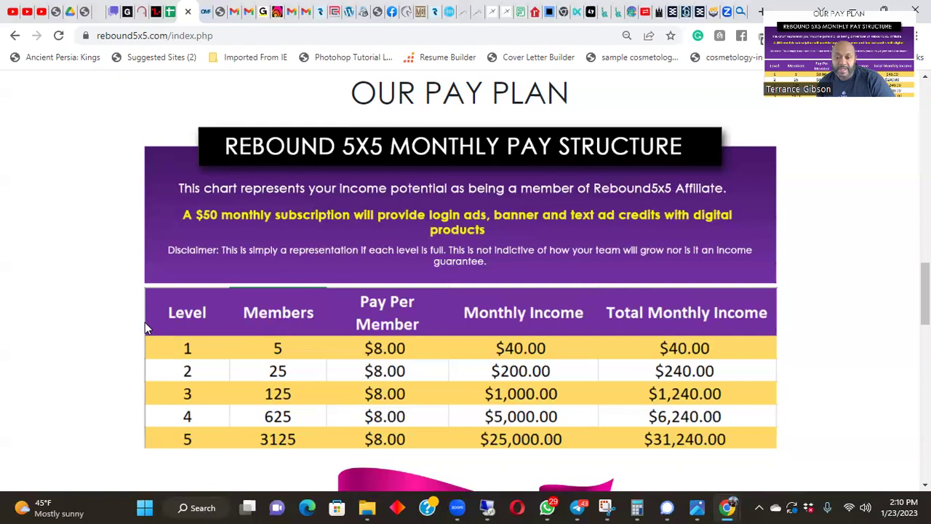
# Step: Switch to the Google Sheets income spreadsheet and set the level 1 to 5 member counts in E2:E6 to 0
pyautogui.click(171, 11)
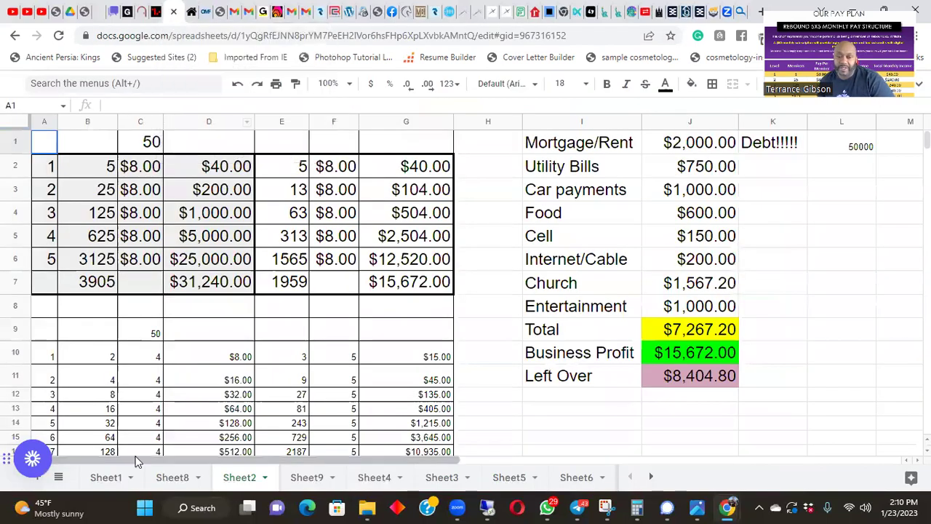
pyautogui.click(288, 174)
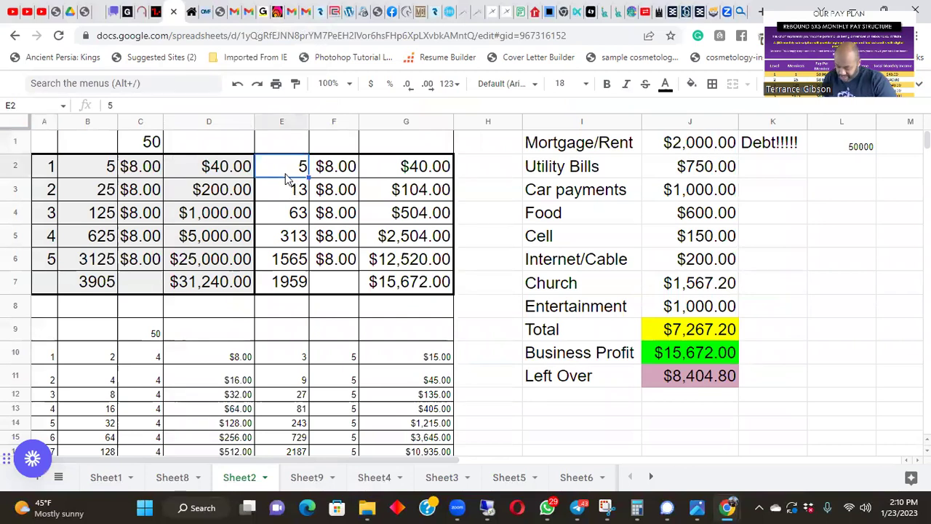
pyautogui.write('0')
pyautogui.click(286, 197)
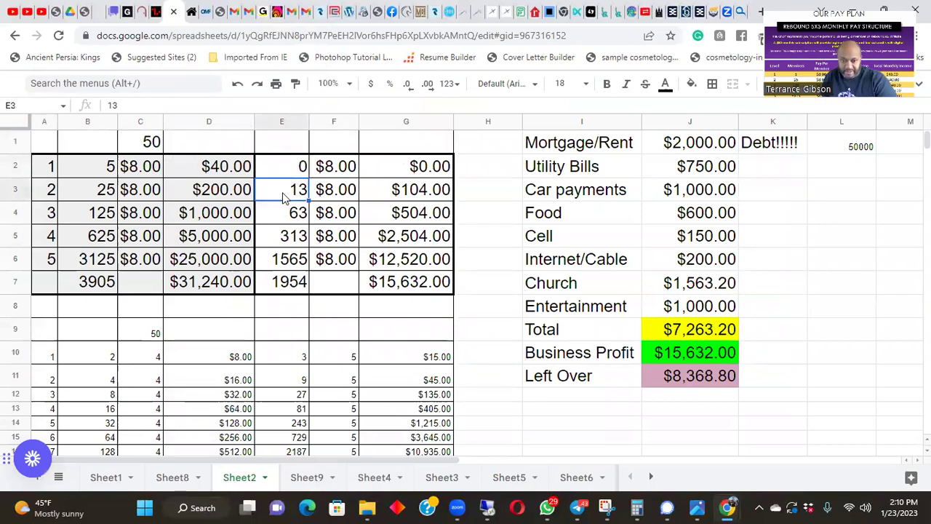
pyautogui.write('0')
pyautogui.press('Return')
pyautogui.write('0')
pyautogui.press('Return')
pyautogui.write('0')
pyautogui.press('Return')
pyautogui.write('0')
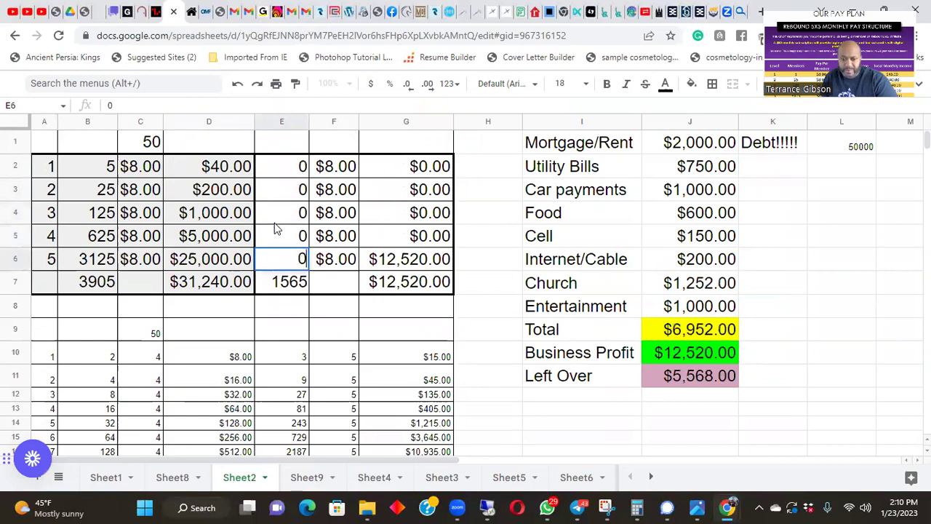
pyautogui.press('Return')
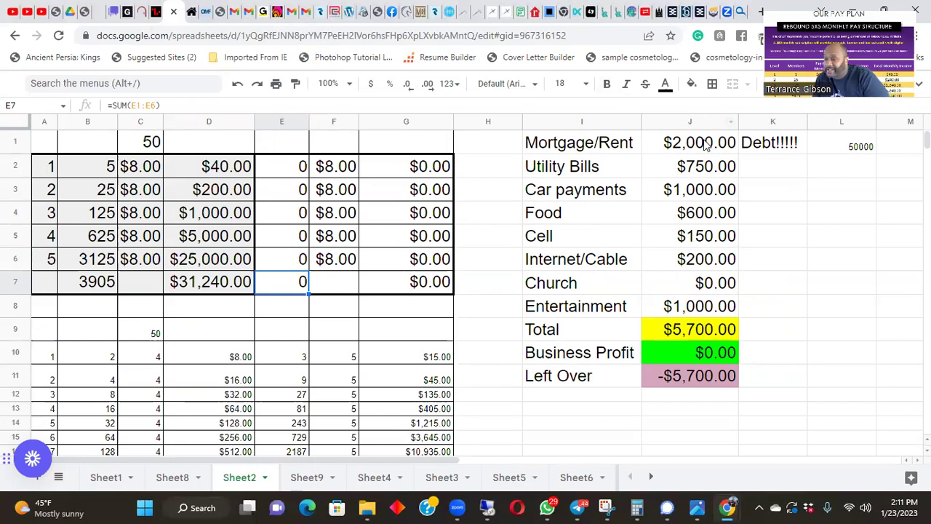
# Step: Fill the member counts in E2:E6 with the two-person scenario: 2, 4, 8, 16 and 32
pyautogui.click(703, 144)
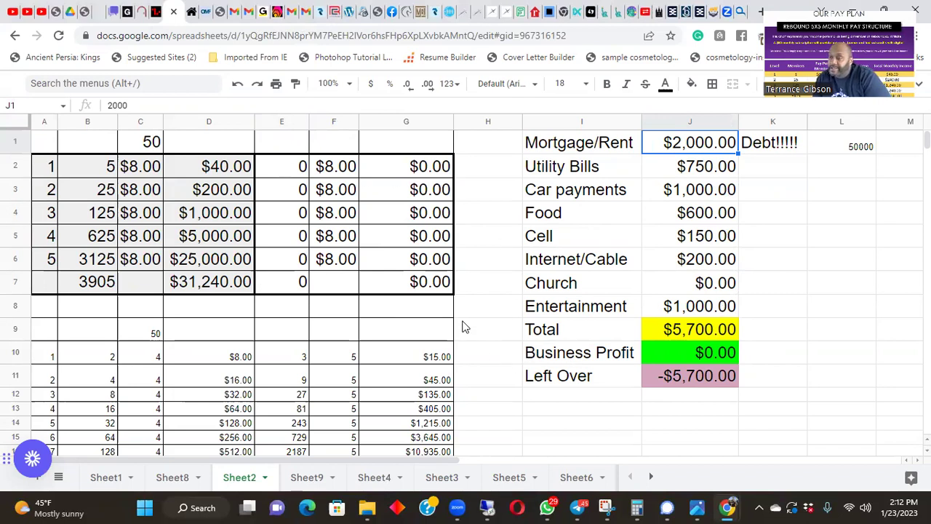
pyautogui.click(297, 173)
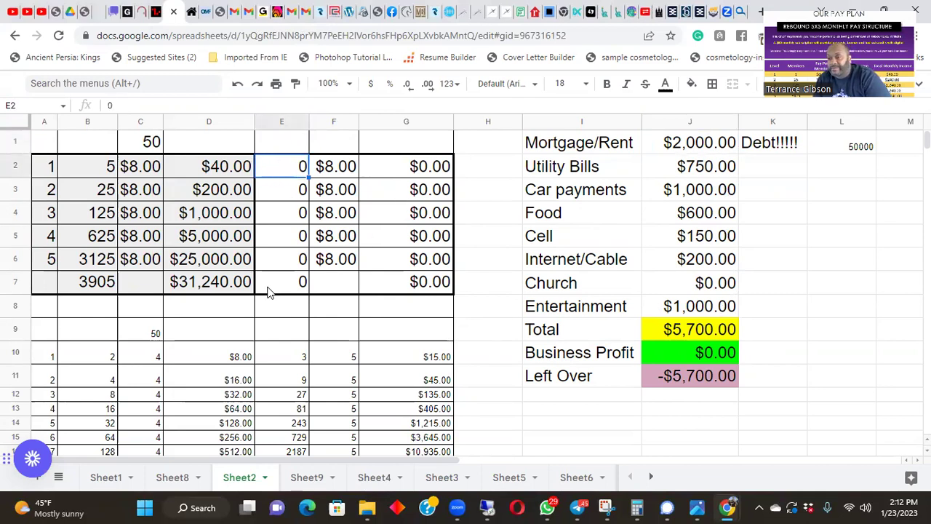
pyautogui.write('2')
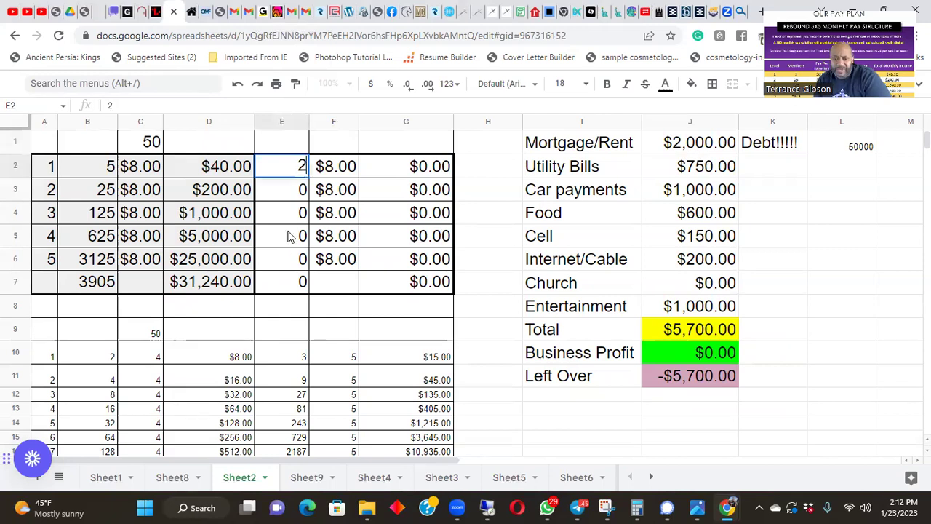
pyautogui.press('Return')
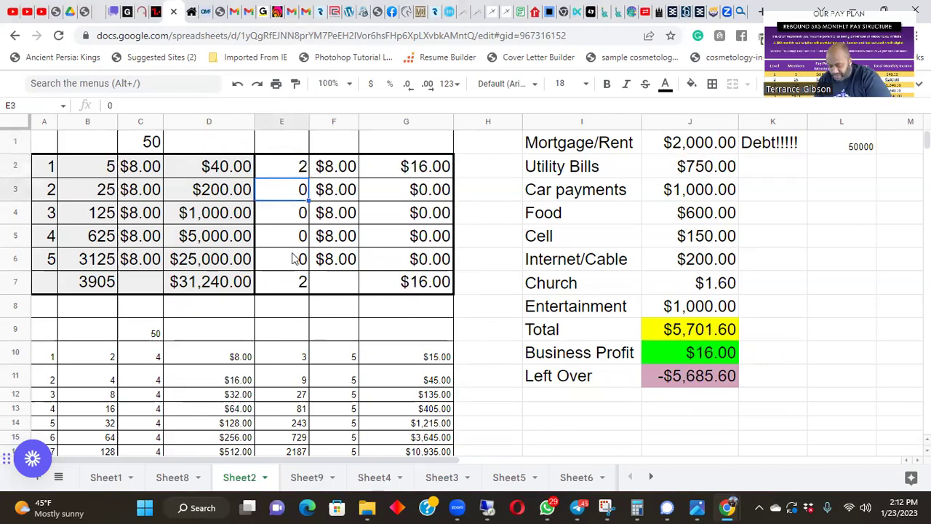
pyautogui.write('4')
pyautogui.press('Return')
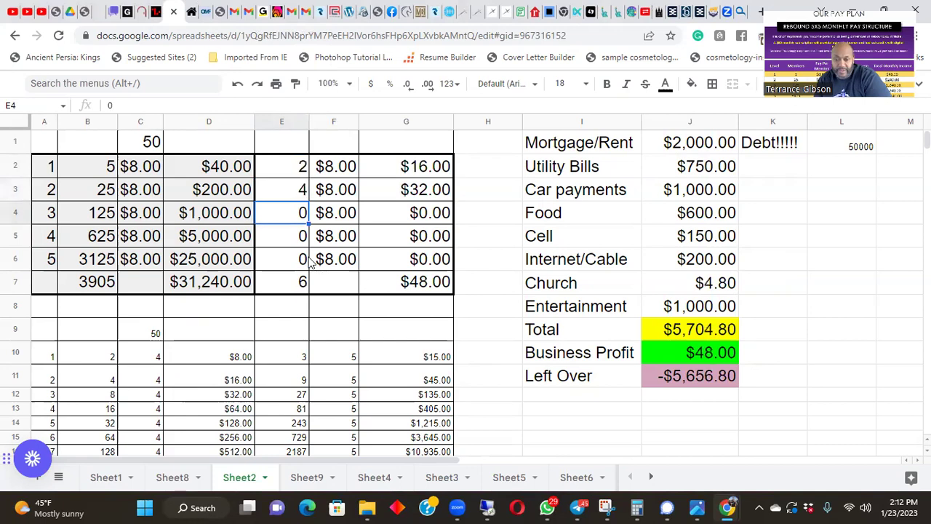
pyautogui.write('8')
pyautogui.press('Return')
pyautogui.write('1')
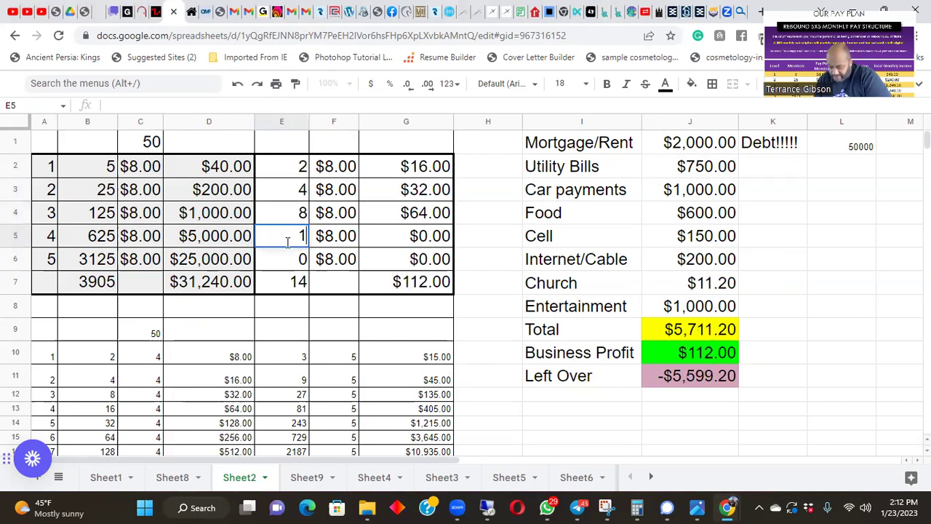
pyautogui.write('6')
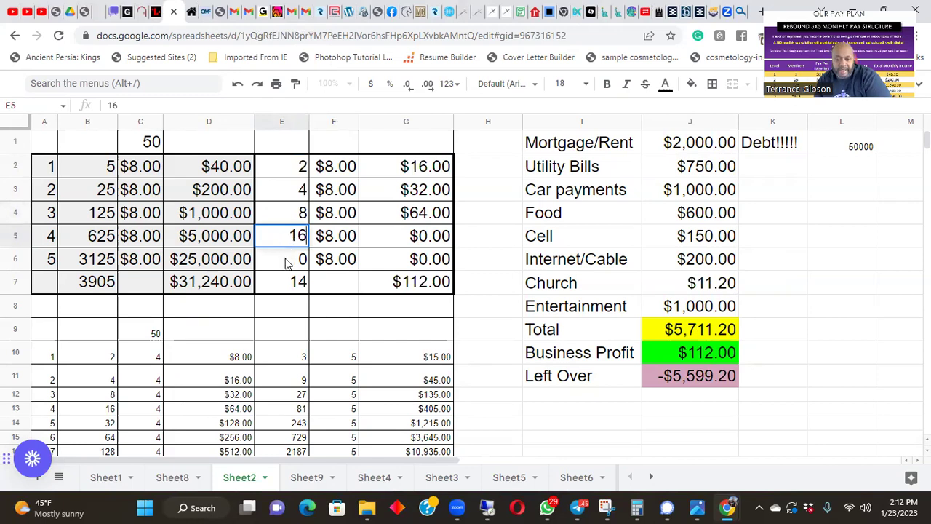
pyautogui.press('Return')
pyautogui.write('32')
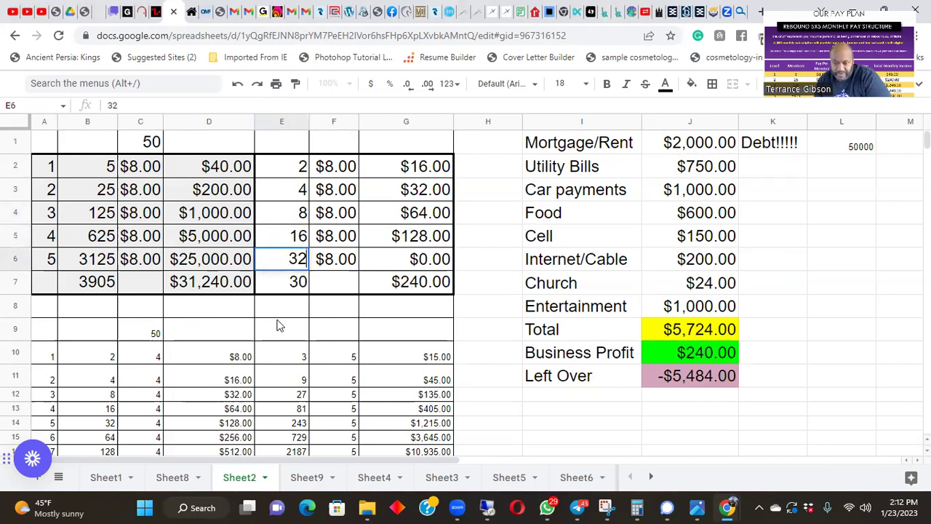
pyautogui.press('Return')
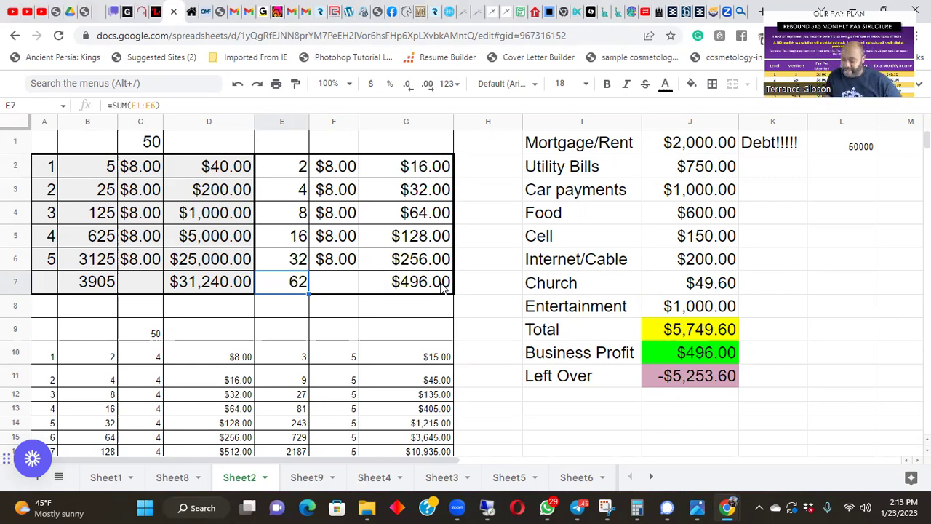
# Step: Fill the member counts in E2:E6 with the three-person scenario: 3, 9, 27, 81 and 243
pyautogui.click(299, 165)
pyautogui.write('3')
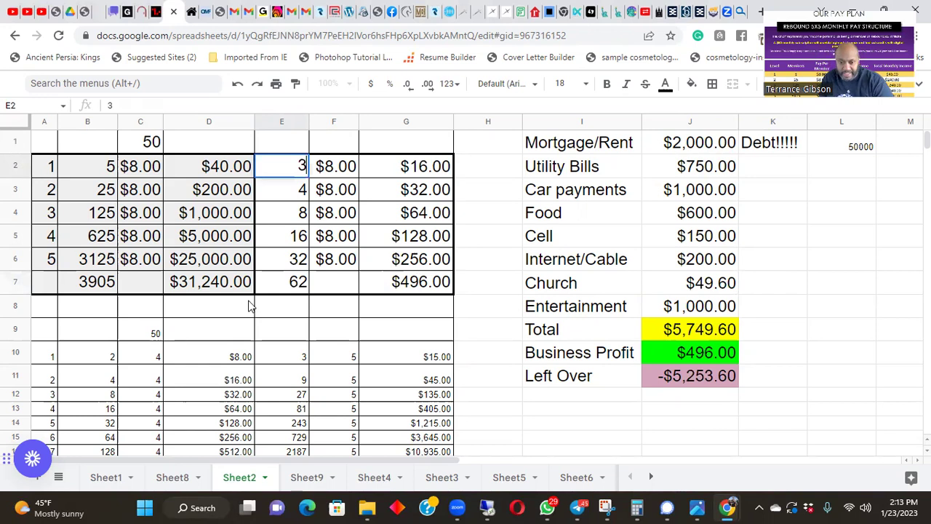
pyautogui.press('Return')
pyautogui.write('9')
pyautogui.press('Return')
pyautogui.write('27')
pyautogui.press('Return')
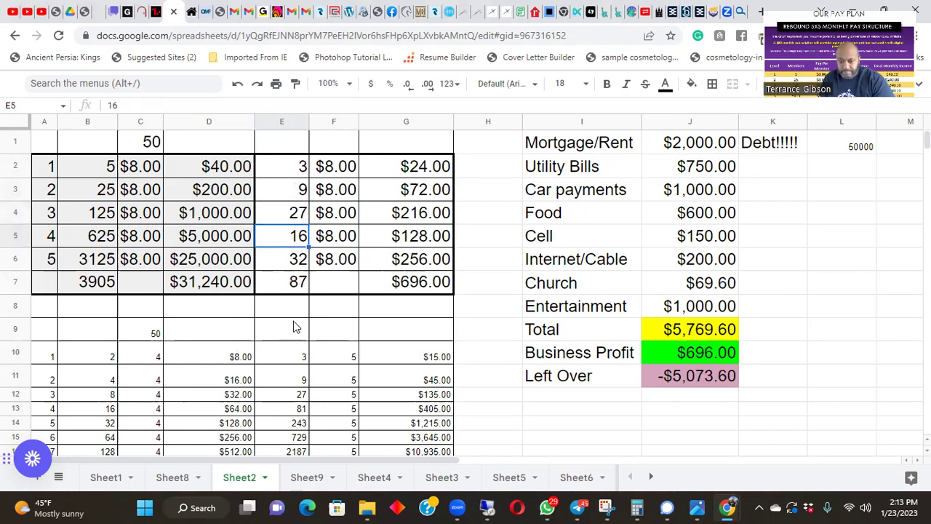
pyautogui.write('81')
pyautogui.press('Return')
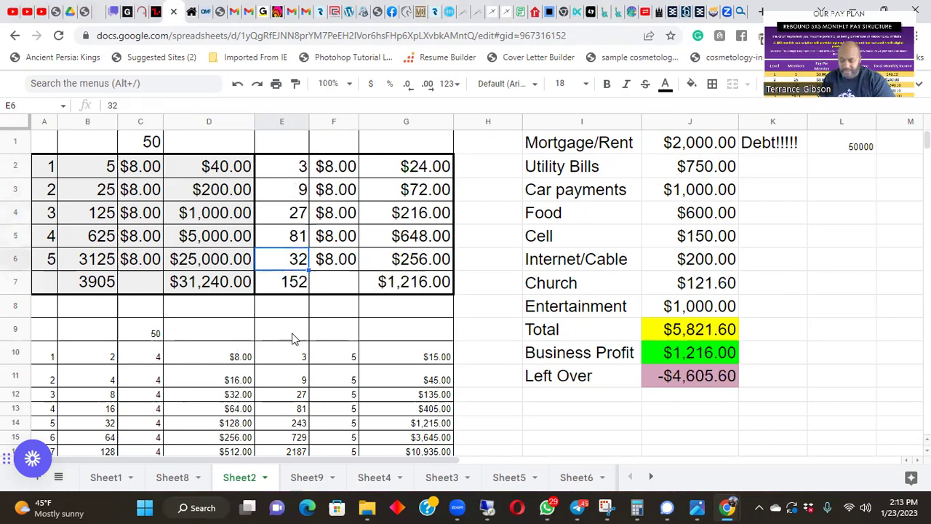
pyautogui.write('243')
pyautogui.press('Return')
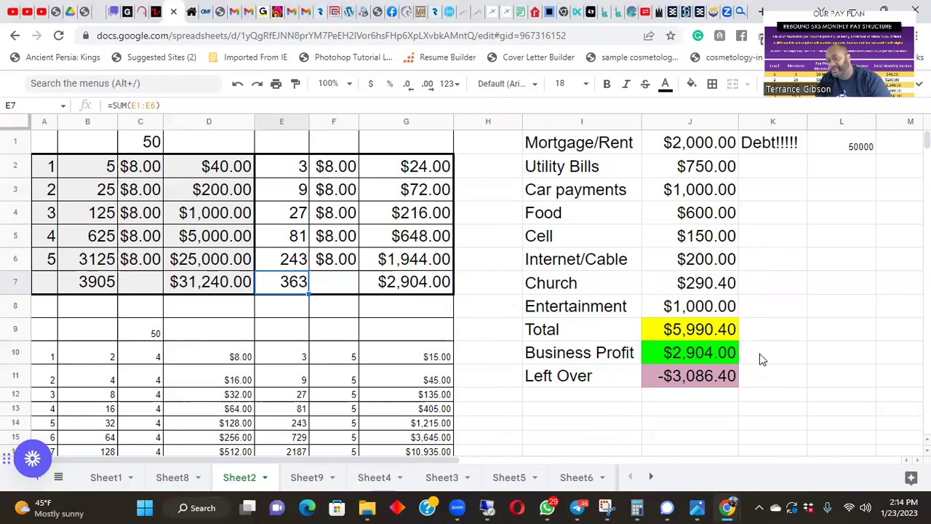
# Step: Enter the four-person scenario for levels 1 to 4 in E2:E5: 4, 16, 64 and 236
pyautogui.click(857, 153)
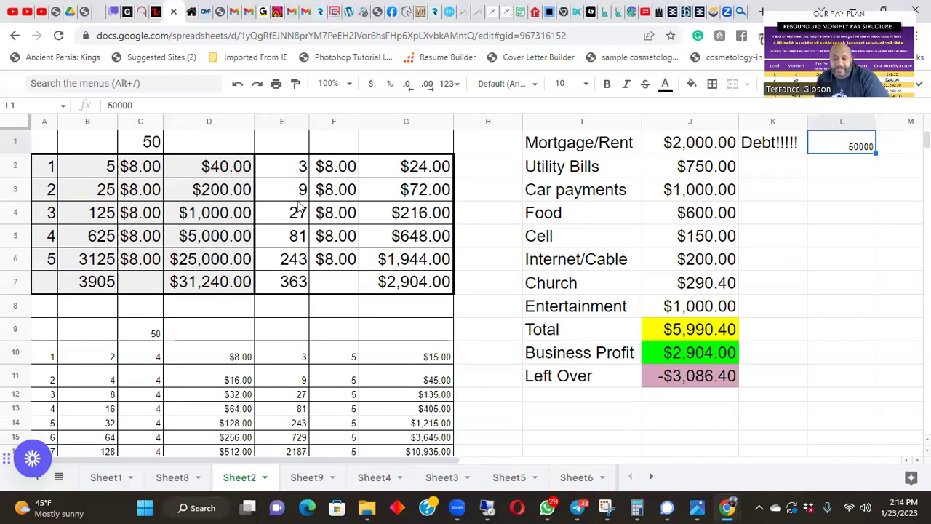
pyautogui.click(296, 171)
pyautogui.write('4')
pyautogui.press('Return')
pyautogui.write('16')
pyautogui.press('Return')
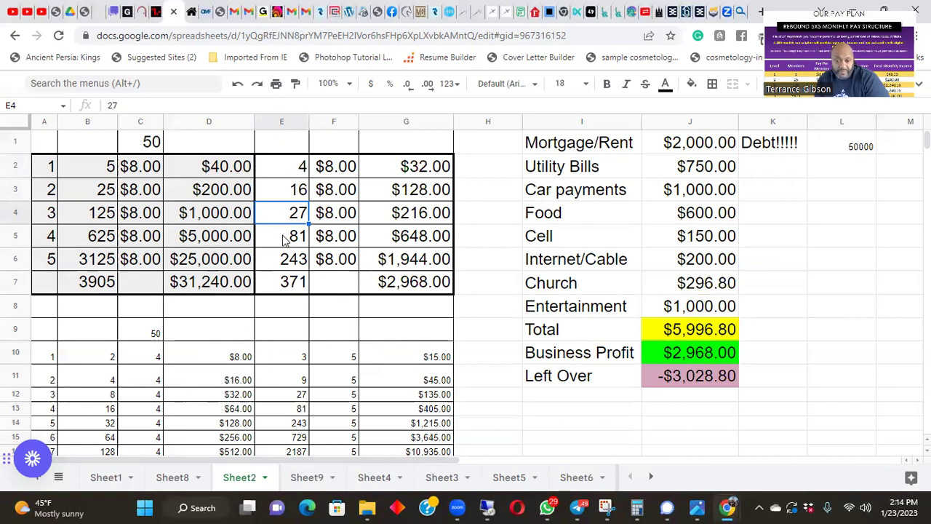
pyautogui.write('64')
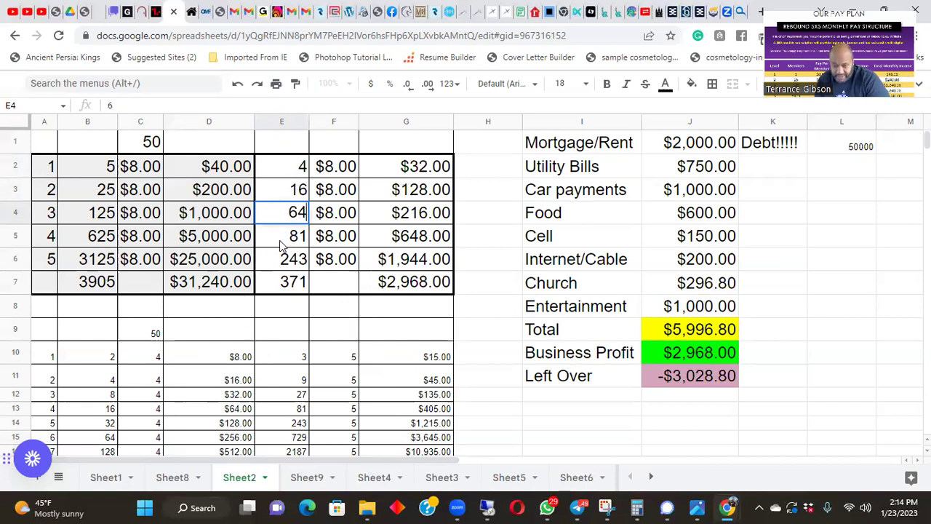
pyautogui.press('Return')
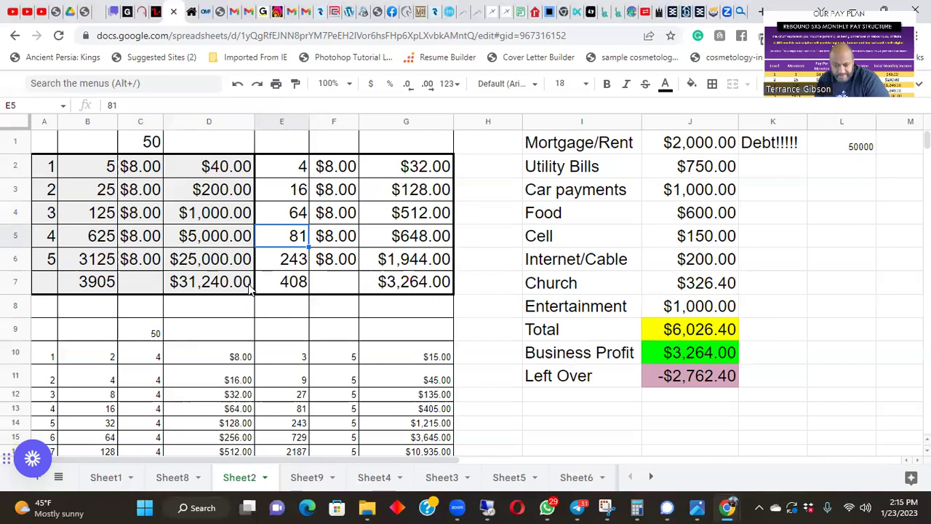
pyautogui.write('236')
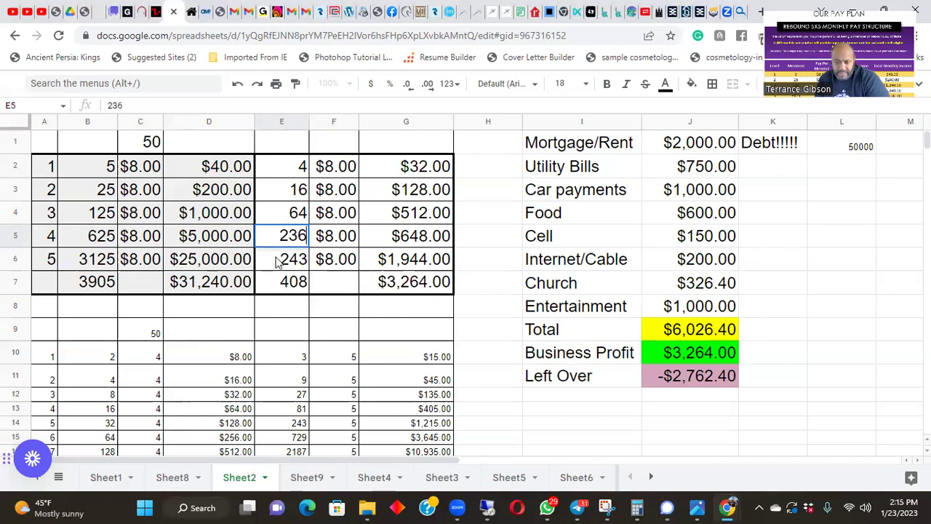
pyautogui.press('Return')
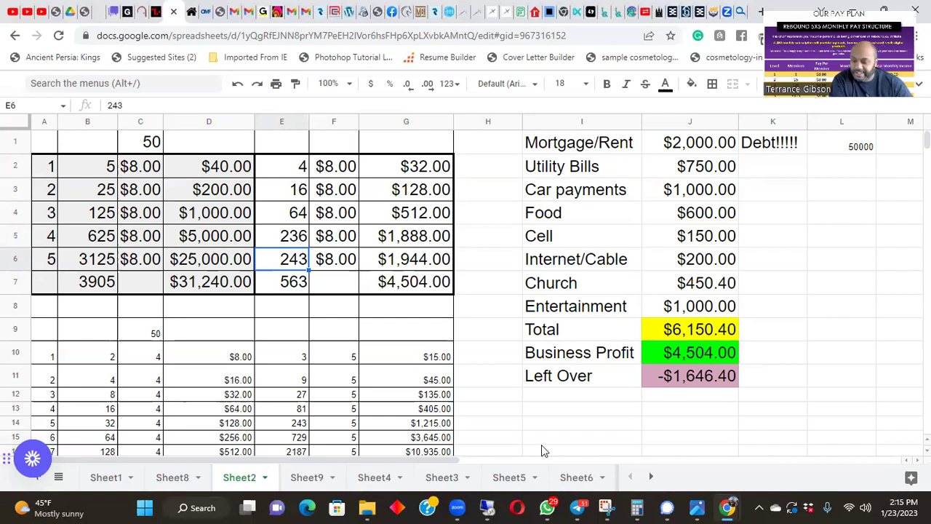
# Step: Switch to Calculator and try to multiply the level 4 member count 236 by 4
pyautogui.click(640, 507)
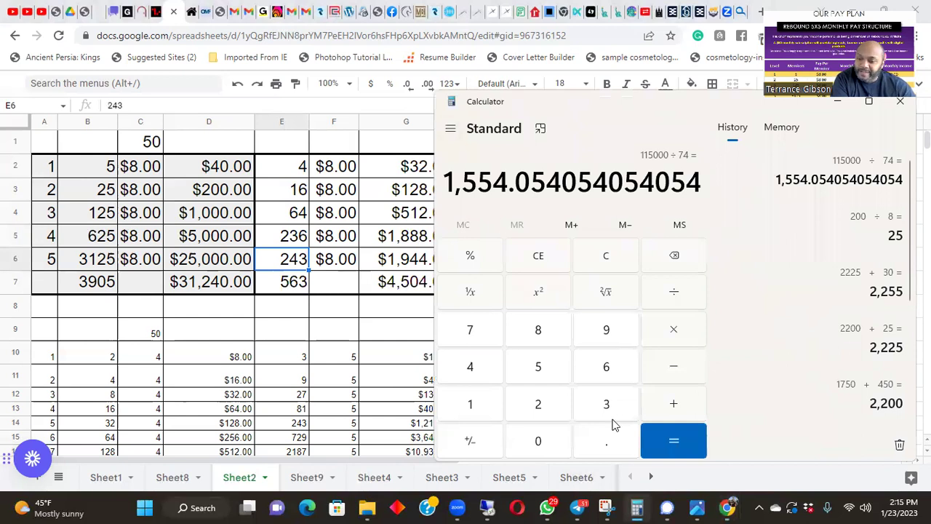
pyautogui.click(537, 411)
pyautogui.click(603, 408)
pyautogui.click(603, 362)
pyautogui.click(489, 371)
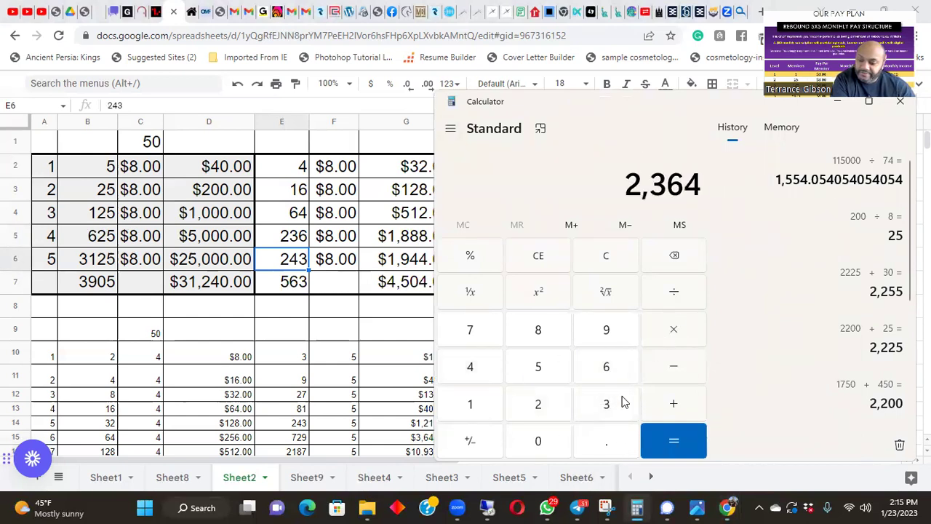
pyautogui.click(694, 449)
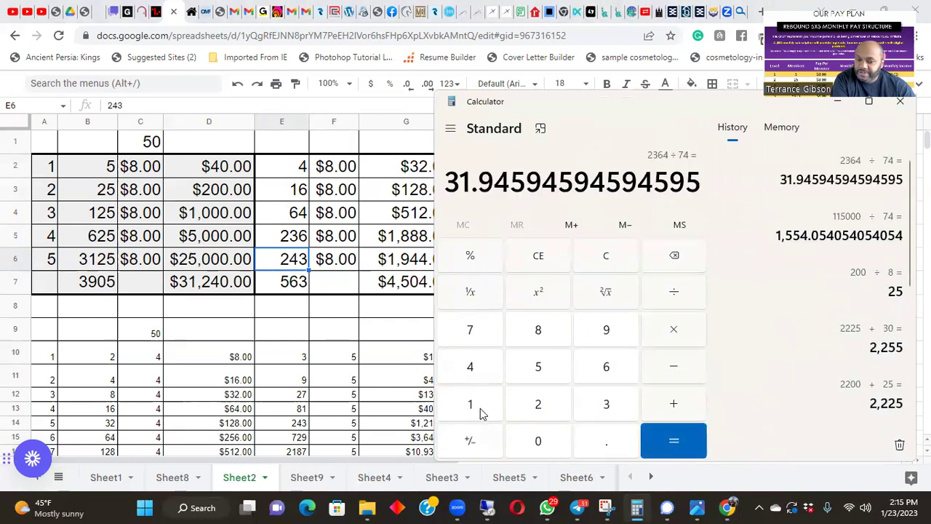
# Step: Multiply the level 4 member count of 236 by 4 in Calculator
pyautogui.click(536, 408)
pyautogui.click(607, 399)
pyautogui.click(607, 370)
pyautogui.click(651, 332)
pyautogui.click(466, 373)
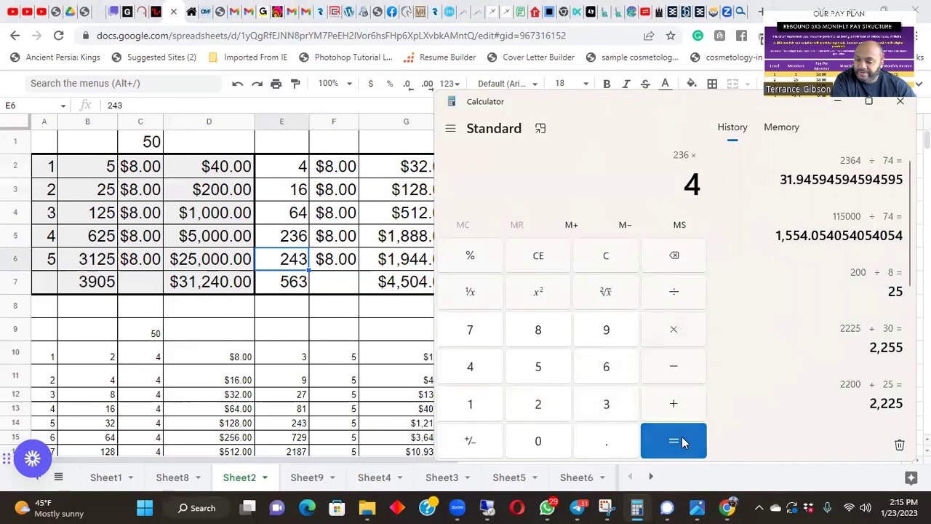
pyautogui.click(680, 442)
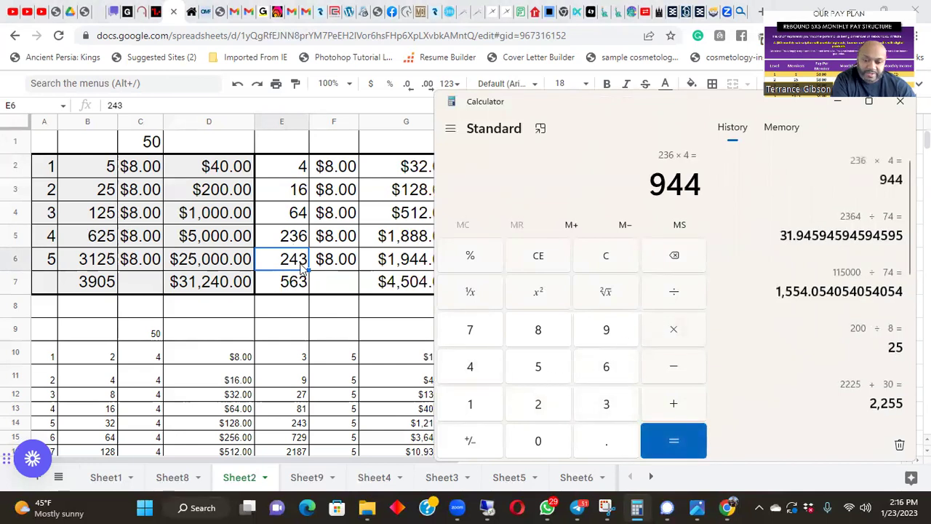
# Step: Return to the spreadsheet and set the level 5 member count in E6 to 944
pyautogui.click(301, 268)
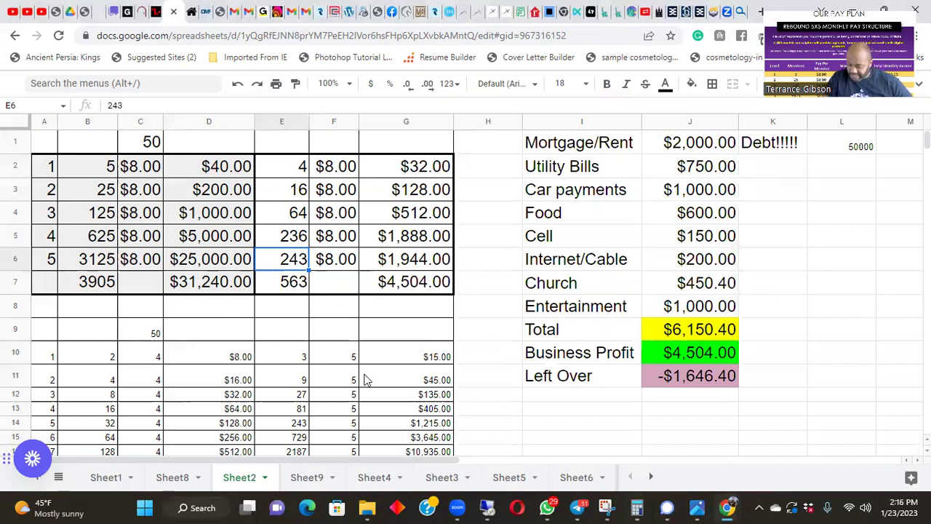
pyautogui.write('944')
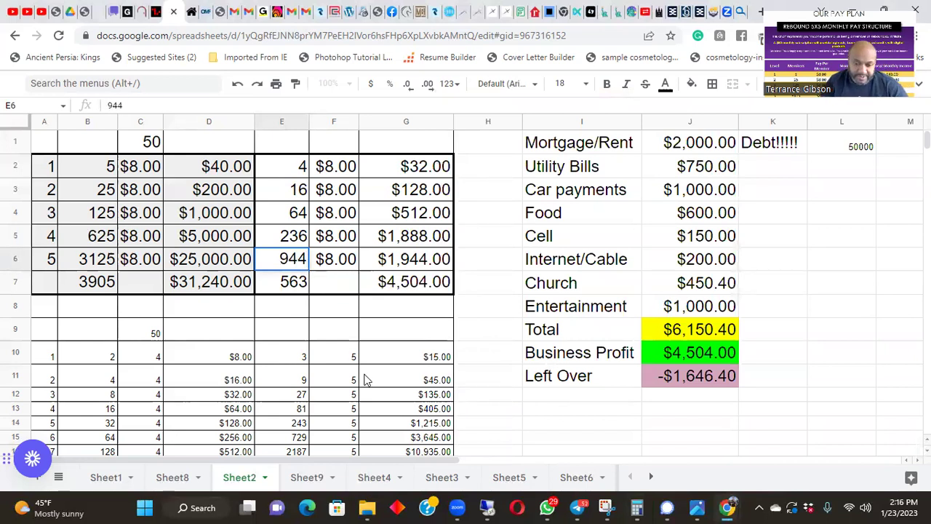
pyautogui.press('Return')
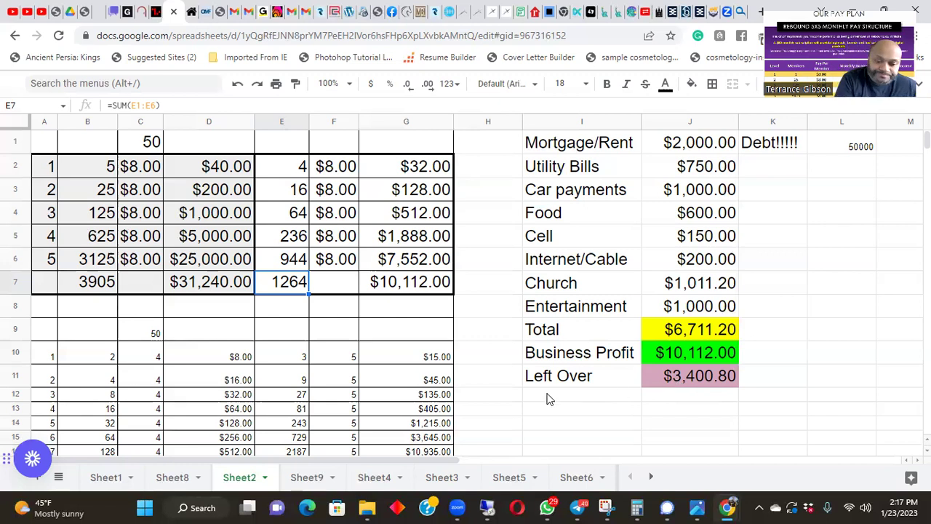
pyautogui.click(88, 289)
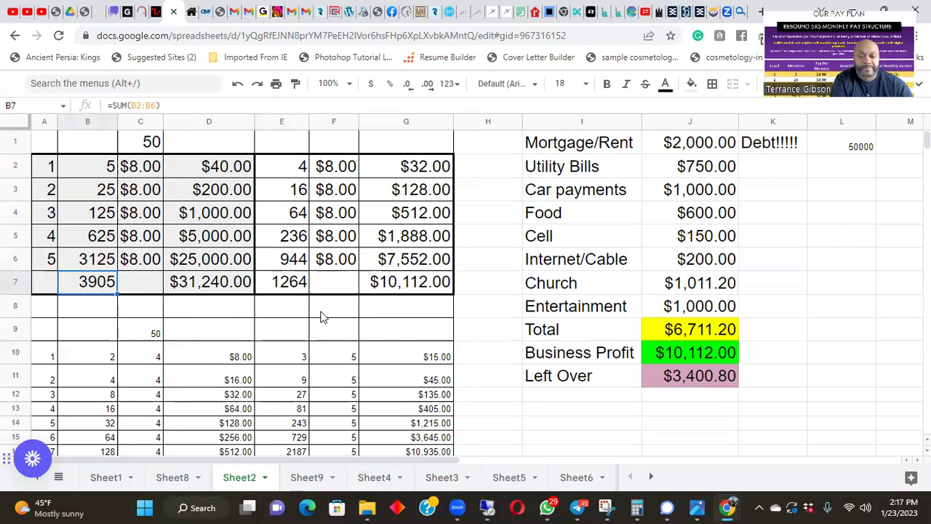
pyautogui.click(298, 280)
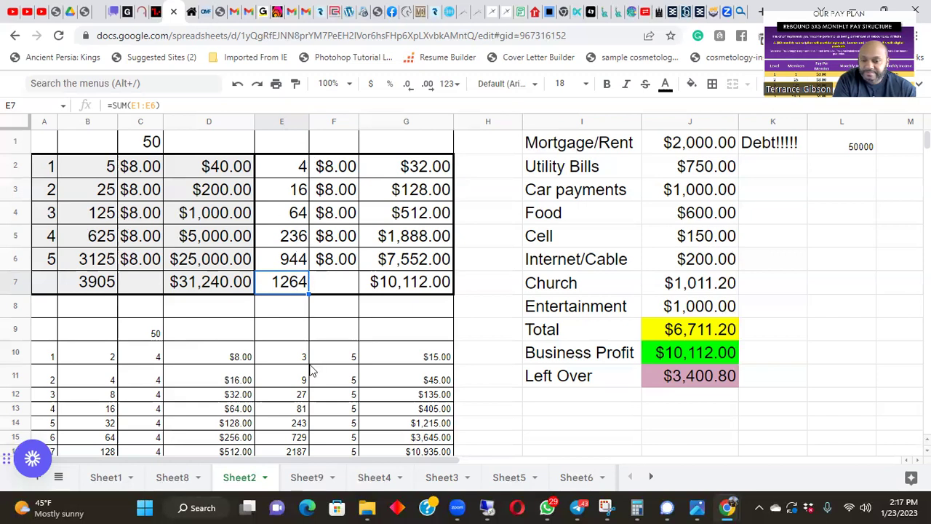
# Step: Fill the member counts in E2:E6 with the half-filled team scenario: 3, 13, 63, 313 and 1563
pyautogui.click(287, 167)
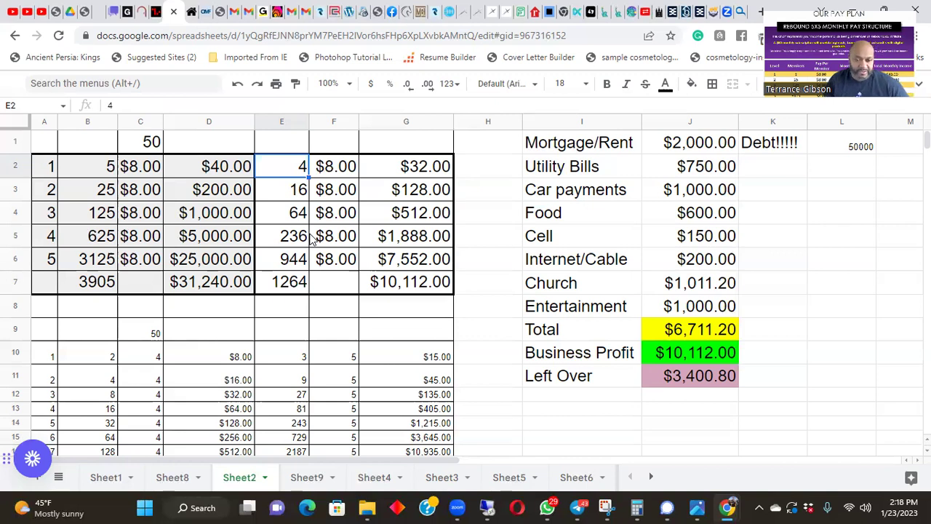
pyautogui.write('3')
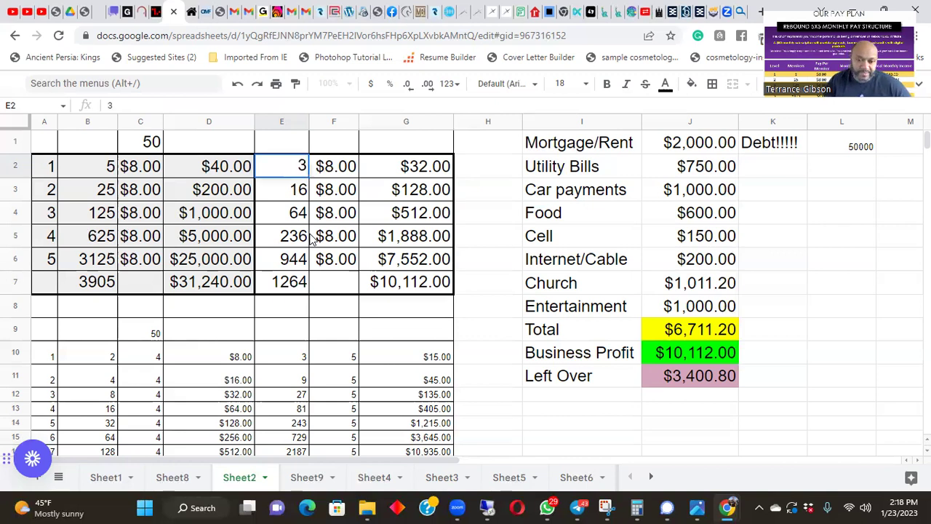
pyautogui.press('Return')
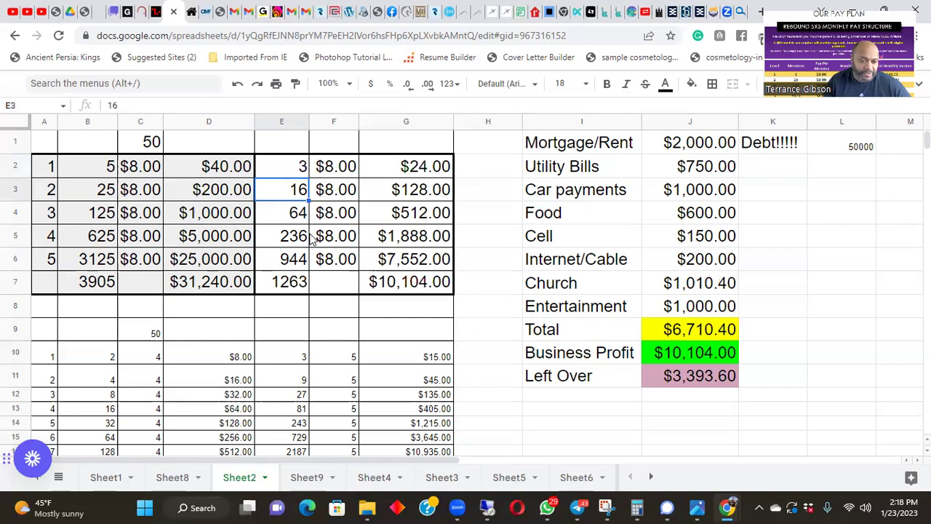
pyautogui.write('13')
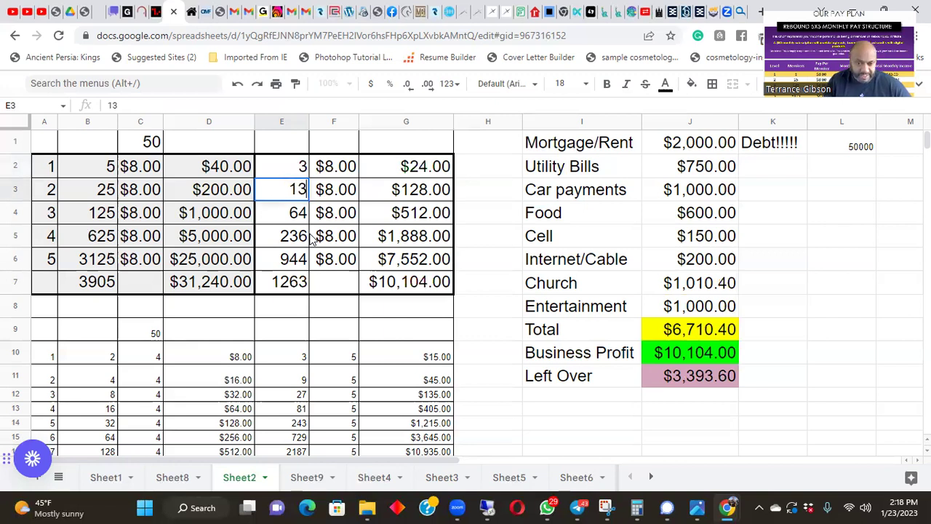
pyautogui.press('Return')
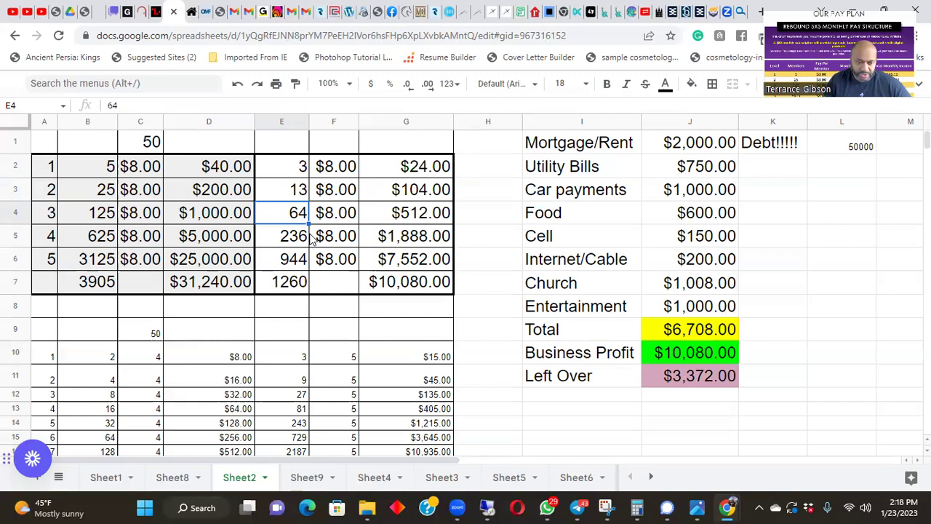
pyautogui.write('63')
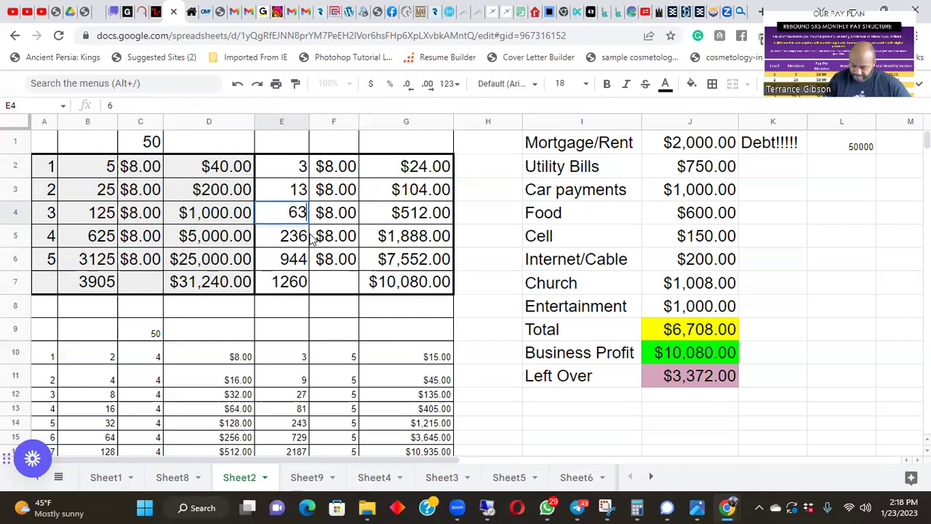
pyautogui.press('Return')
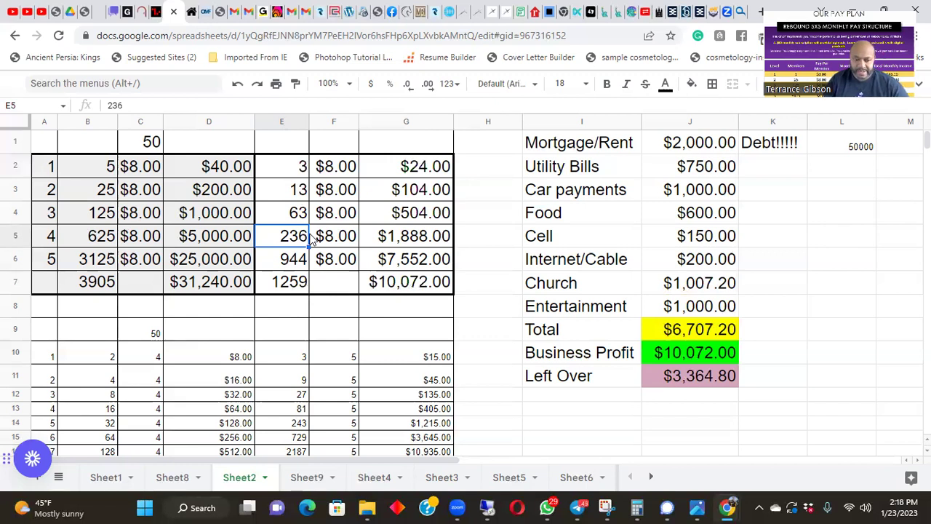
pyautogui.write('313')
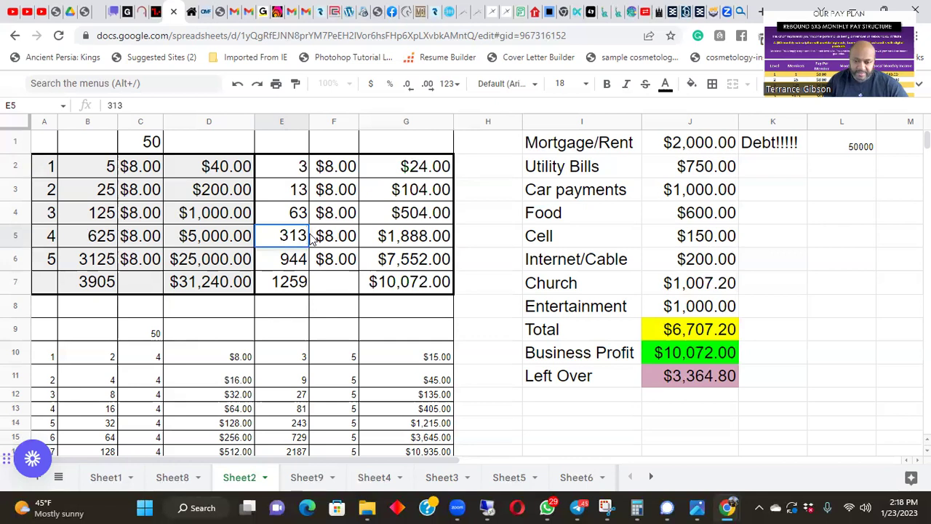
pyautogui.press('Return')
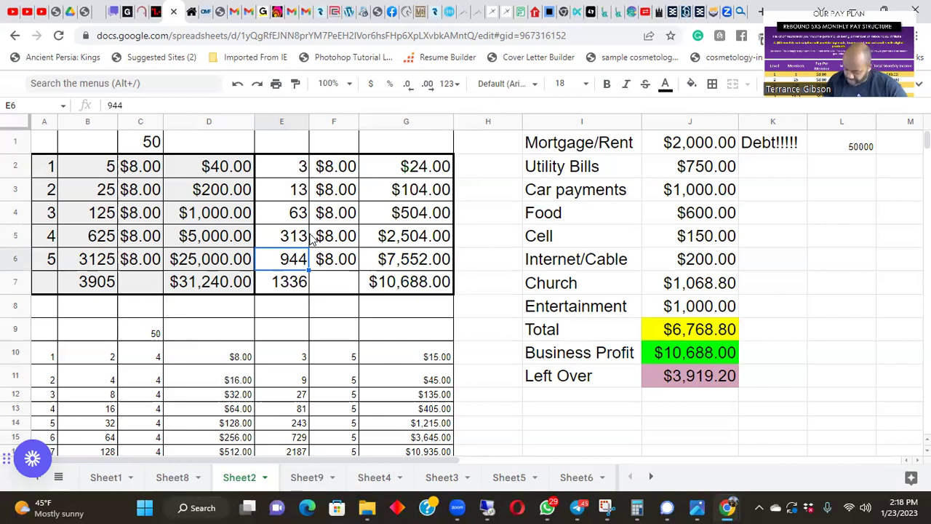
pyautogui.write('1563')
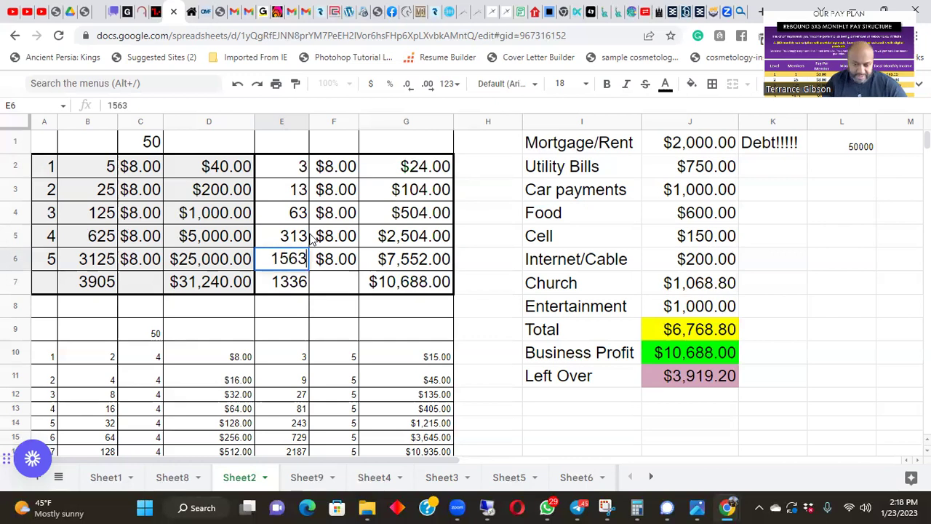
pyautogui.press('Return')
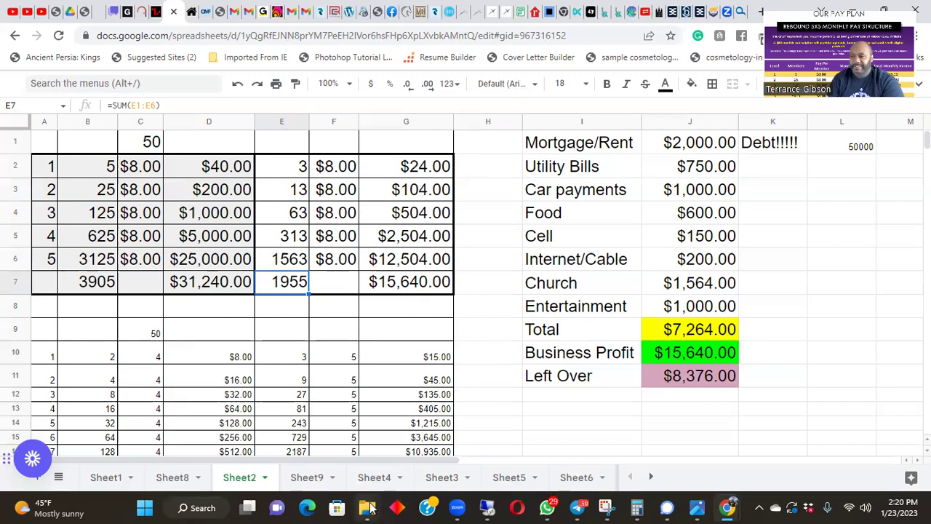
pyautogui.moveTo(357, 507)
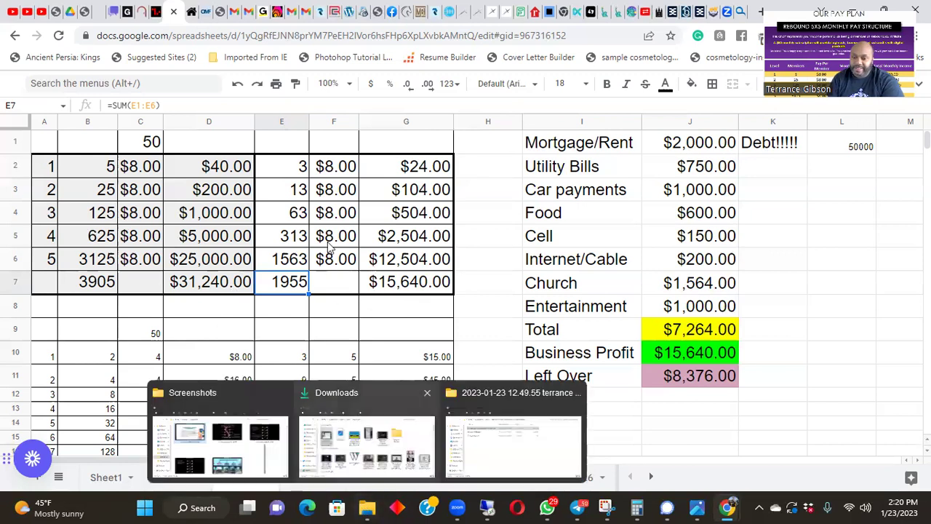
pyautogui.click(306, 170)
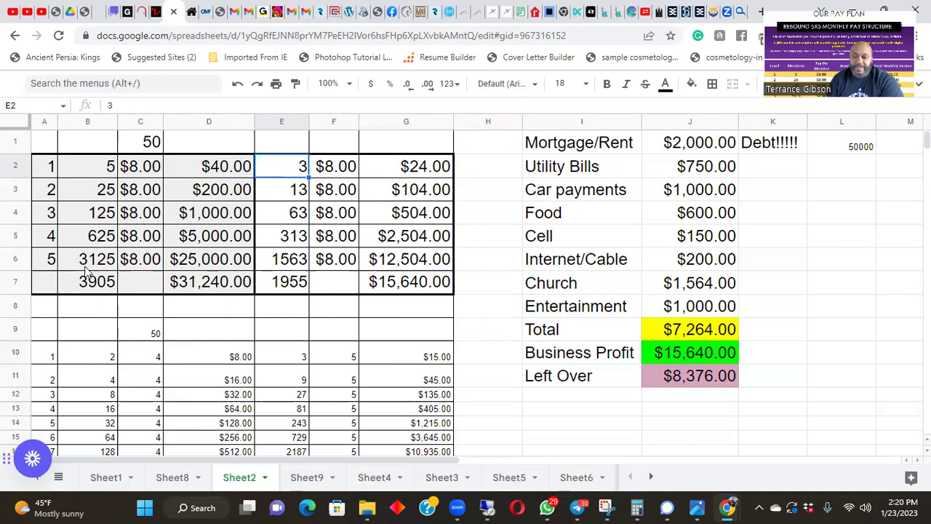
# Step: Calculate the yearly income below the monthly total by entering =SUM(D7*12) in D8
pyautogui.click(216, 314)
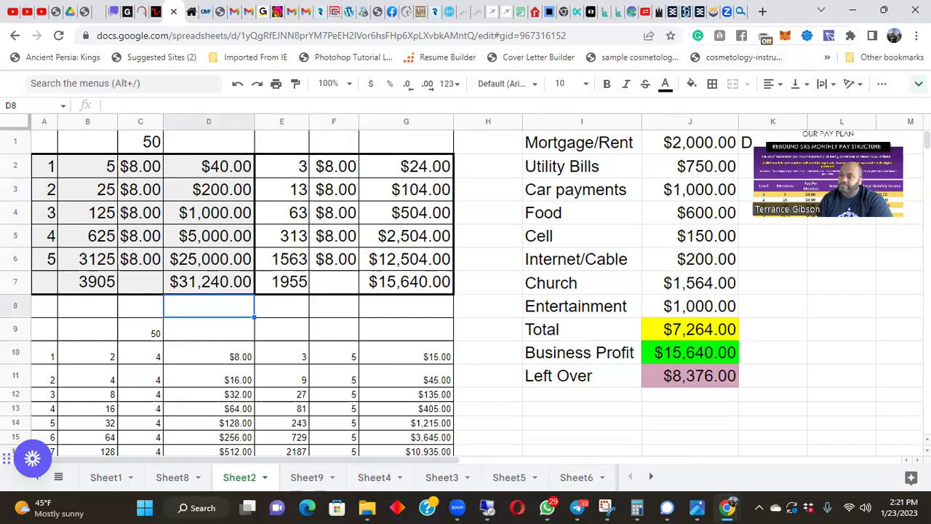
pyautogui.click(918, 83)
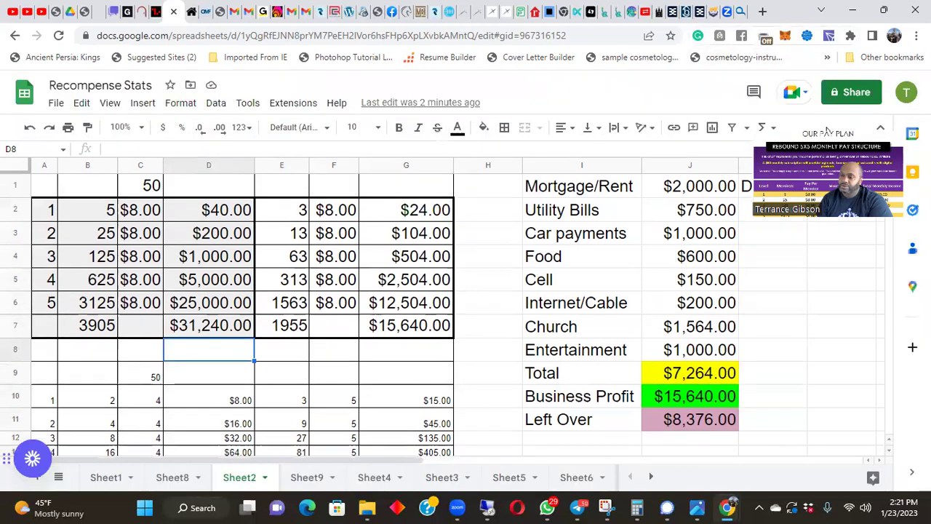
pyautogui.click(761, 128)
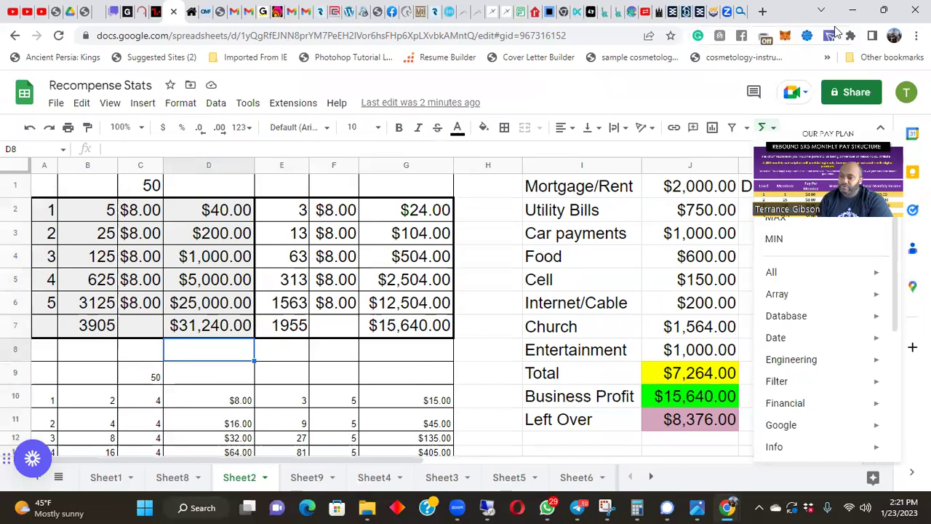
pyautogui.click(799, 153)
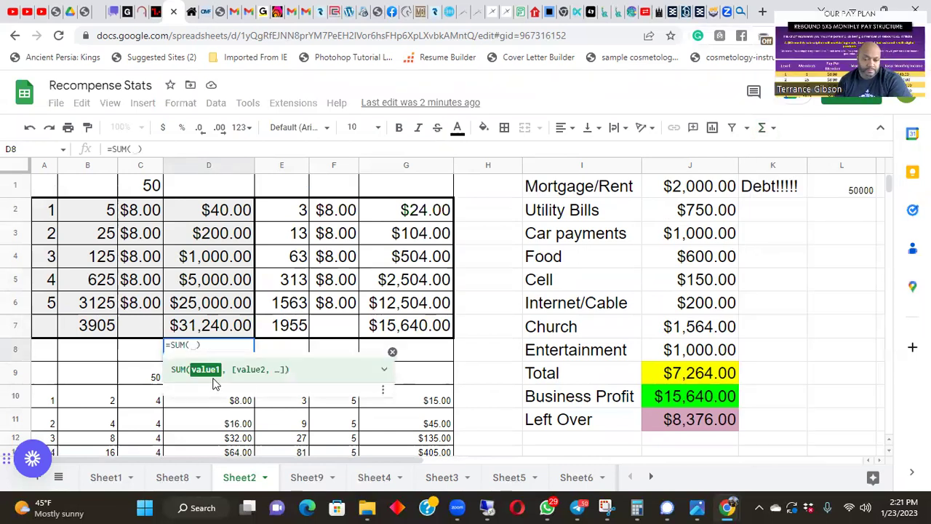
pyautogui.click(212, 329)
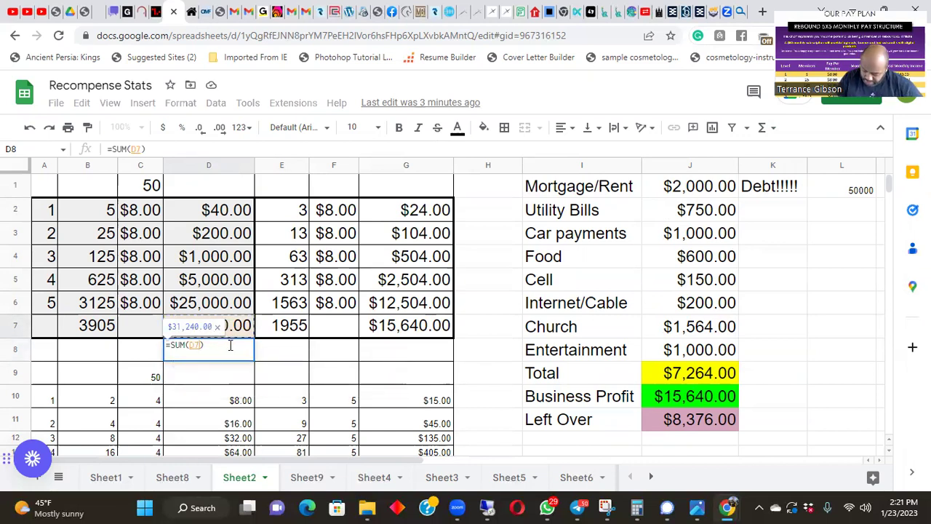
pyautogui.write('*12')
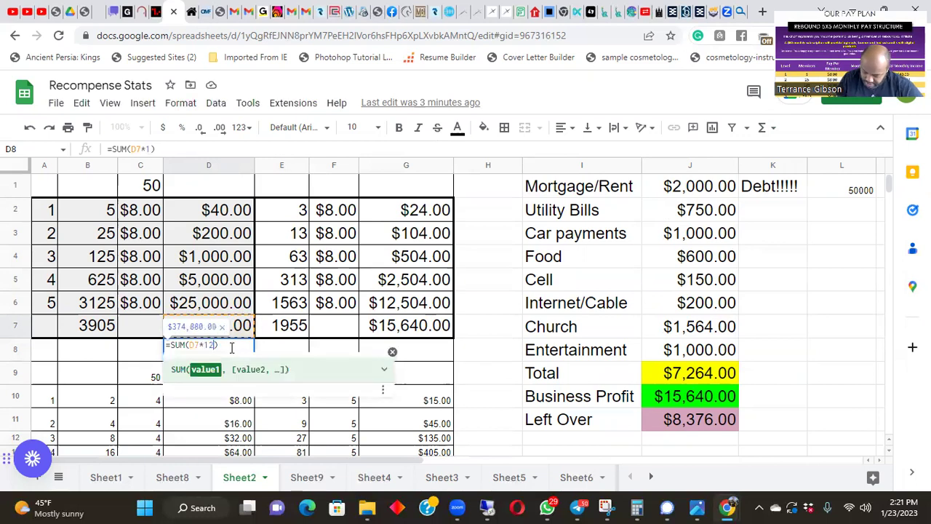
pyautogui.press('Return')
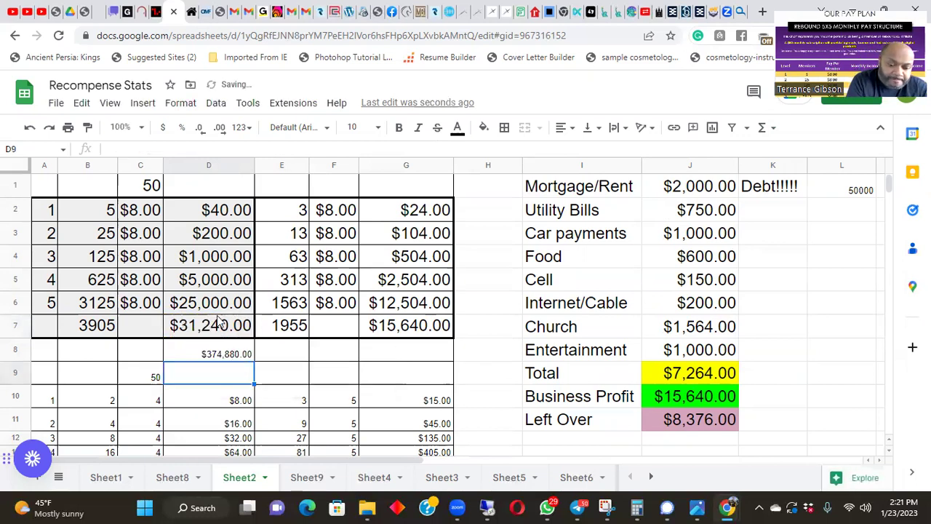
# Step: Set the yearly income in D8 to font size 18 and widen column D slightly so the whole amount fits
pyautogui.click(225, 351)
pyautogui.click(225, 332)
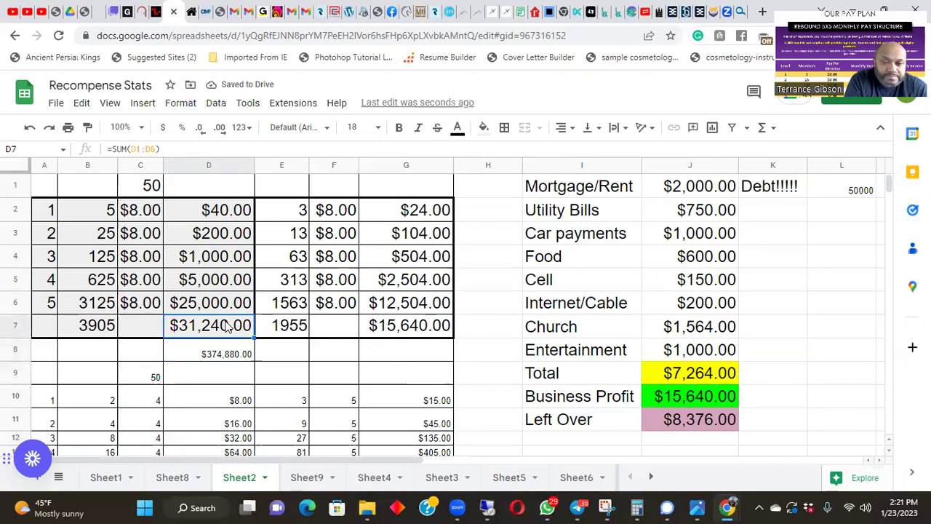
pyautogui.click(225, 354)
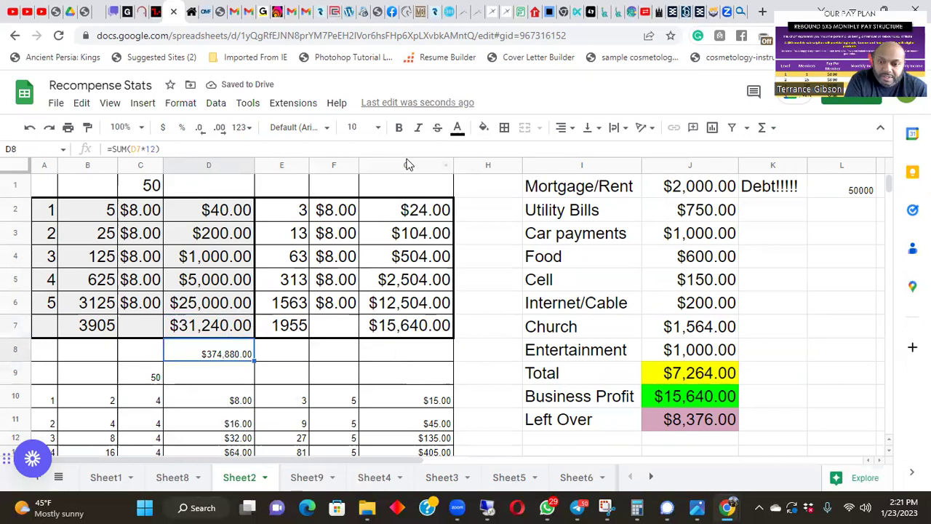
pyautogui.click(375, 128)
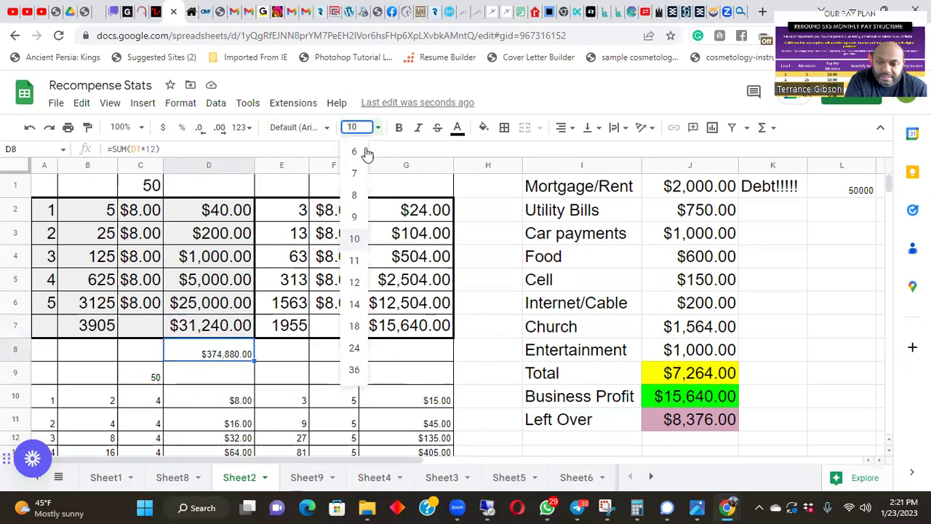
pyautogui.click(355, 331)
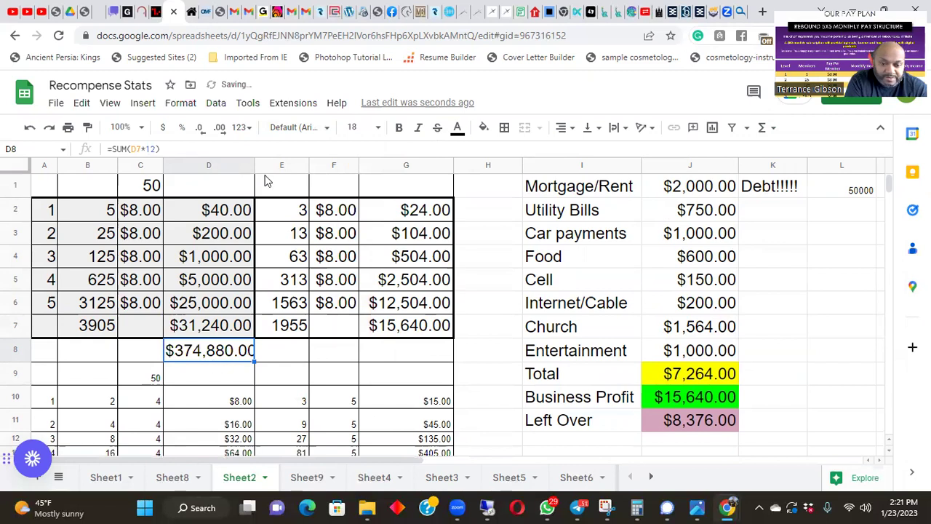
pyautogui.moveTo(253, 165); pyautogui.dragTo(260, 166)
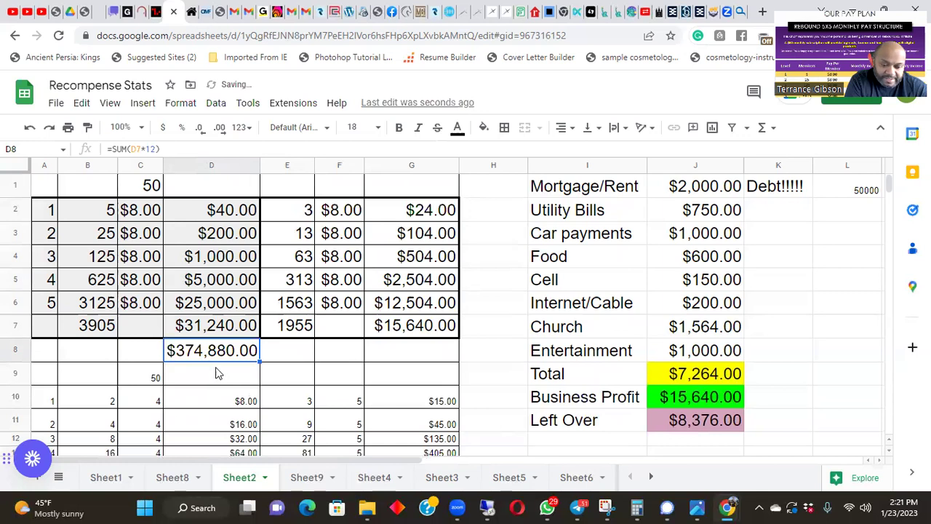
pyautogui.click(136, 356)
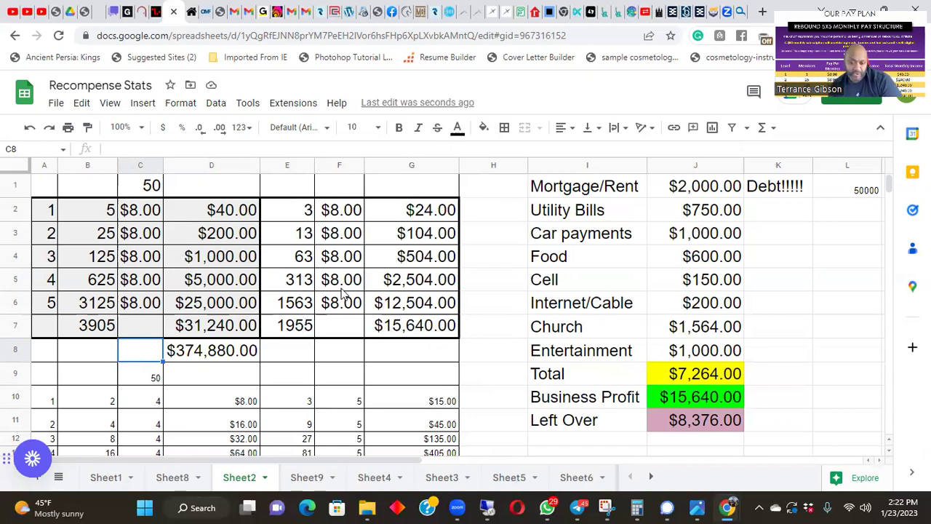
# Step: Fill the member counts in E2:E6 with 5, 24, 125, 625 and 3125
pyautogui.click(300, 211)
pyautogui.write('5')
pyautogui.press('Return')
pyautogui.write('24')
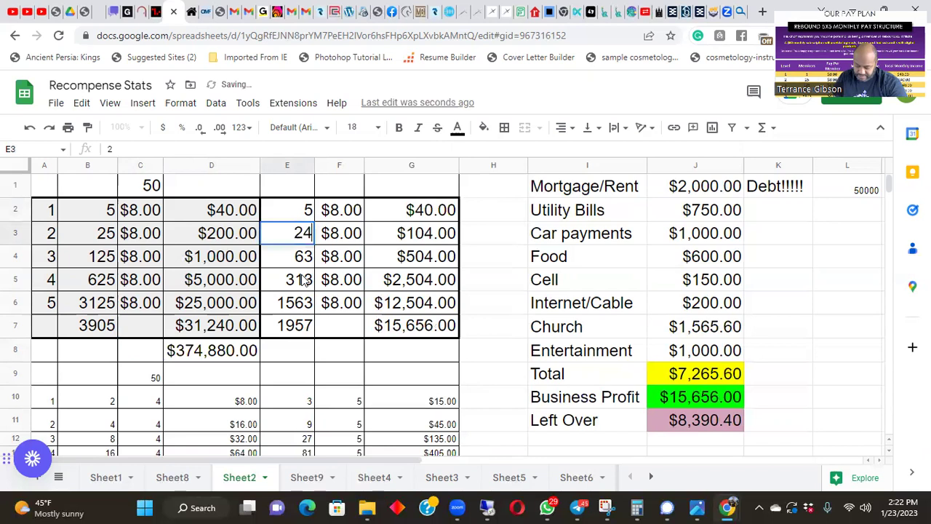
pyautogui.press('Return')
pyautogui.write('125')
pyautogui.press('Return')
pyautogui.write('625')
pyautogui.press('Return')
pyautogui.write('3125')
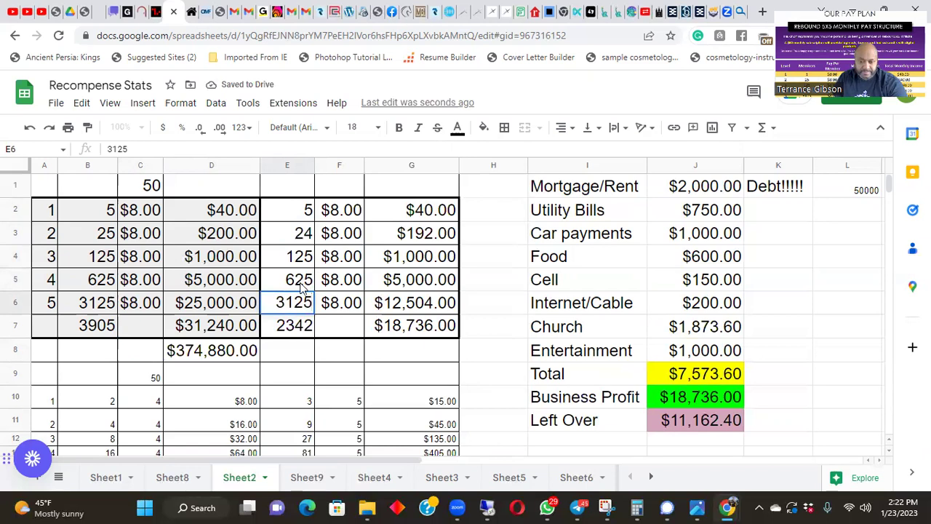
pyautogui.press('Return')
pyautogui.click(296, 354)
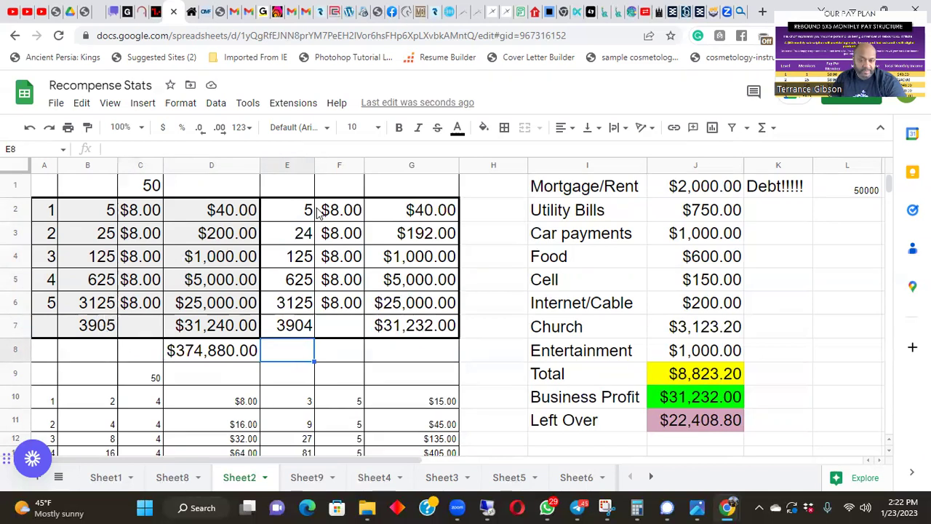
# Step: Correct the level 2 member count in E3 to 25
pyautogui.click(302, 239)
pyautogui.write('25')
pyautogui.press('Return')
pyautogui.press('Return')
pyautogui.click(299, 311)
pyautogui.click(297, 324)
pyautogui.click(305, 211)
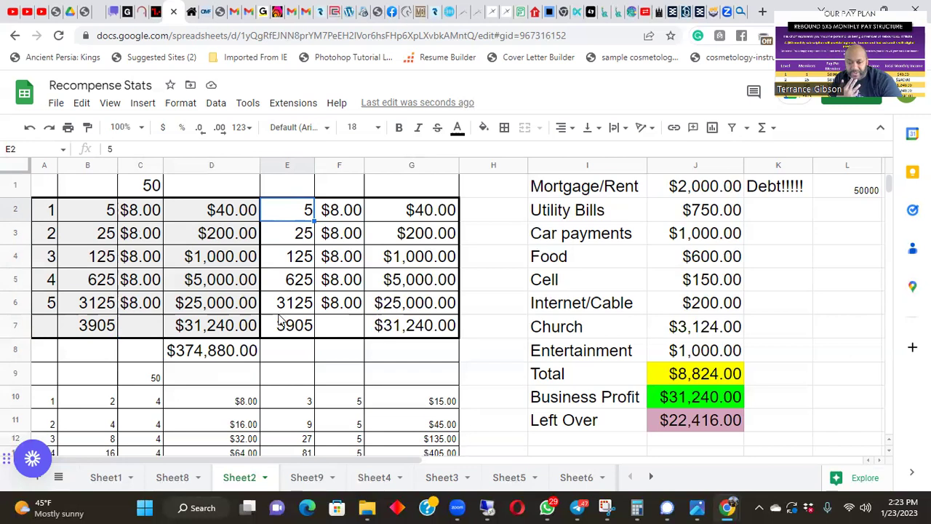
# Step: Select the monthly incomes of levels 1 to 4 in G2:G5 to check their sum, and clear the selection
pyautogui.click(393, 286)
pyautogui.moveTo(393, 285); pyautogui.dragTo(402, 218)
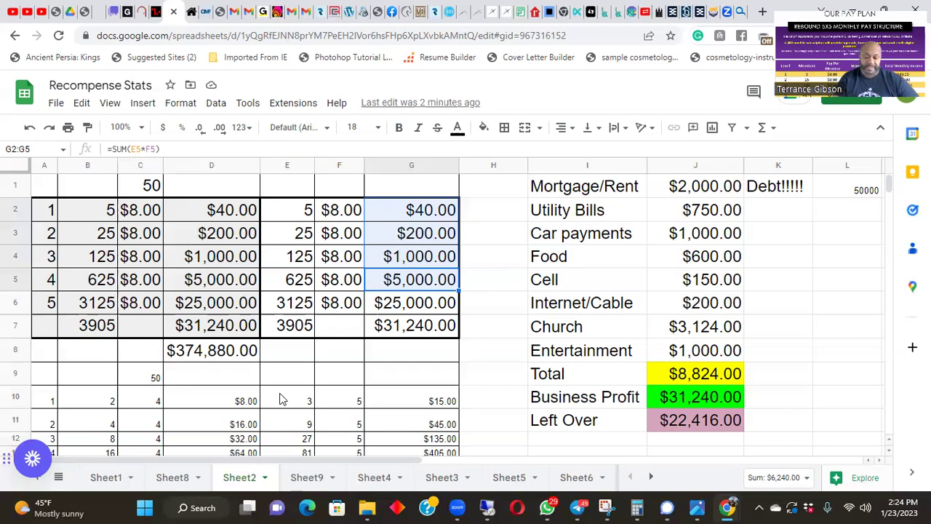
pyautogui.click(397, 380)
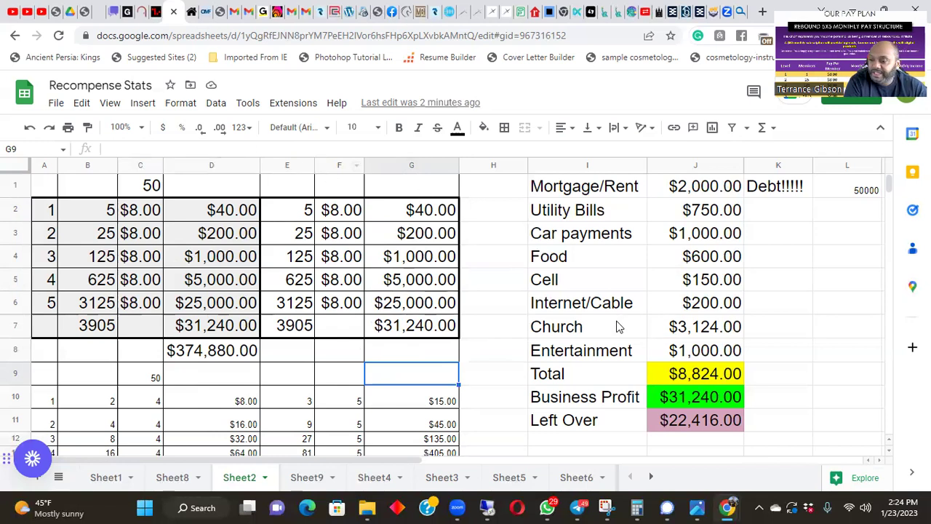
pyautogui.scroll(-1, 546, 320)
pyautogui.scroll(1, 411, 349)
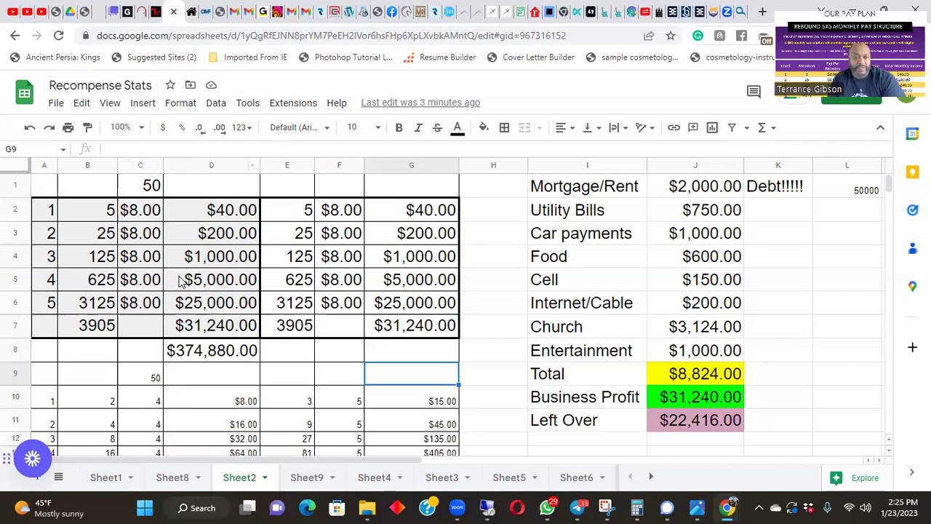
# Step: Switch to the rebound5x5.com page and review the monthly pay structure table under Our Pay Plan
pyautogui.click(190, 11)
pyautogui.scroll(-1, 367, 393)
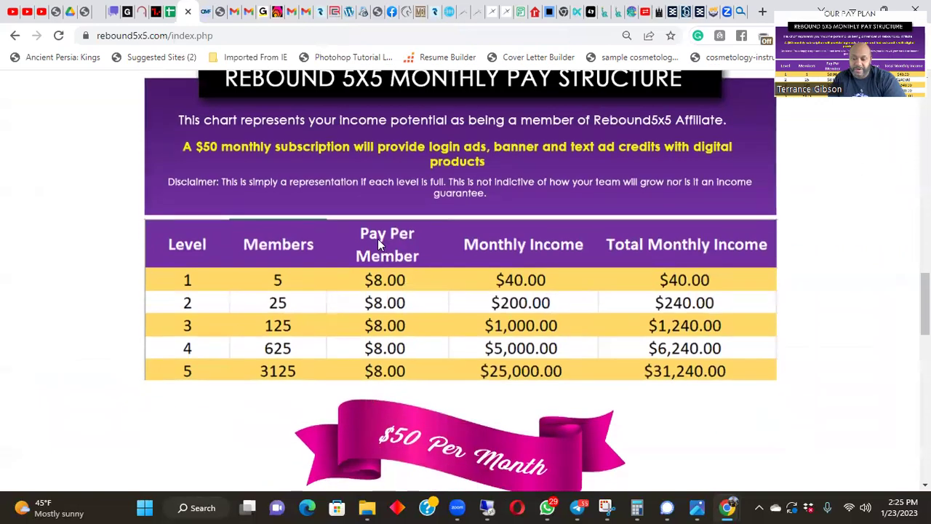
pyautogui.scroll(1, 248, 298)
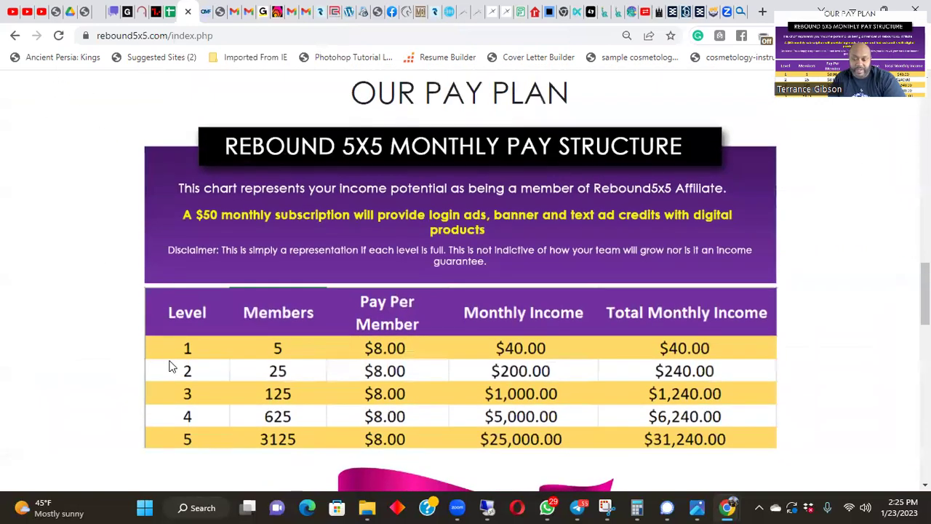